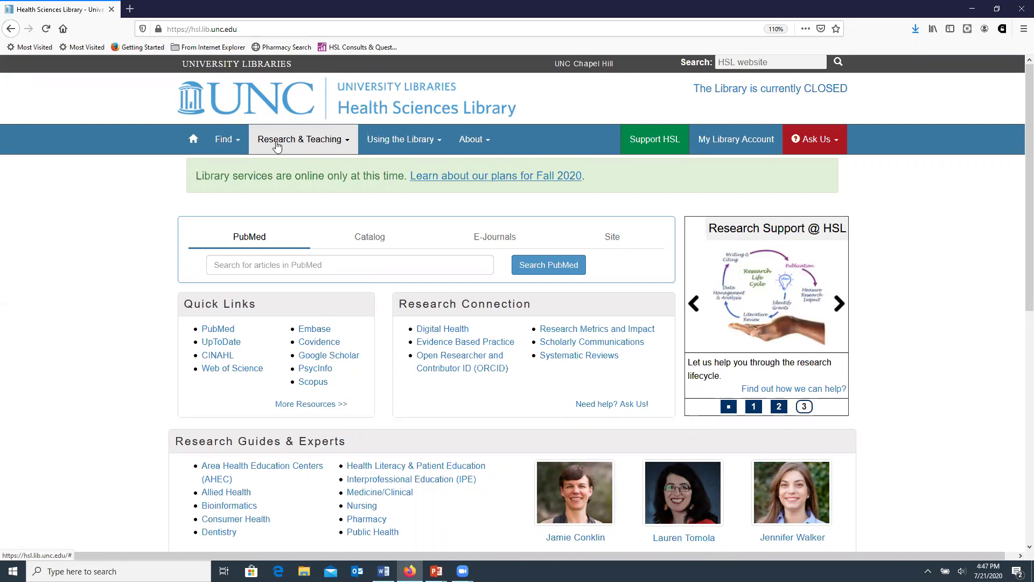
Step: Go to the Citing and Writing Tools page via the Research & Teaching menu
left_click(277, 145)
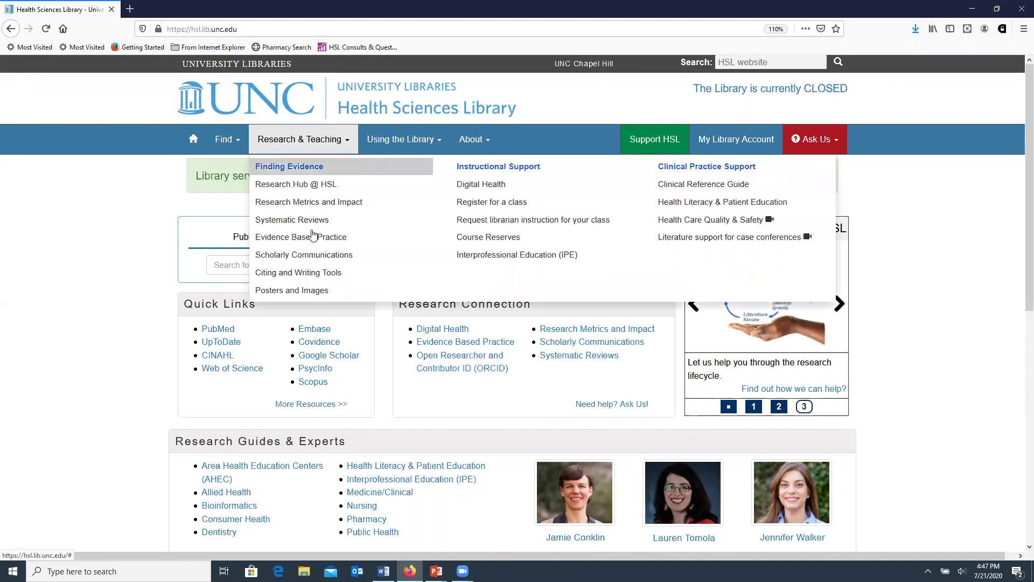
left_click(297, 276)
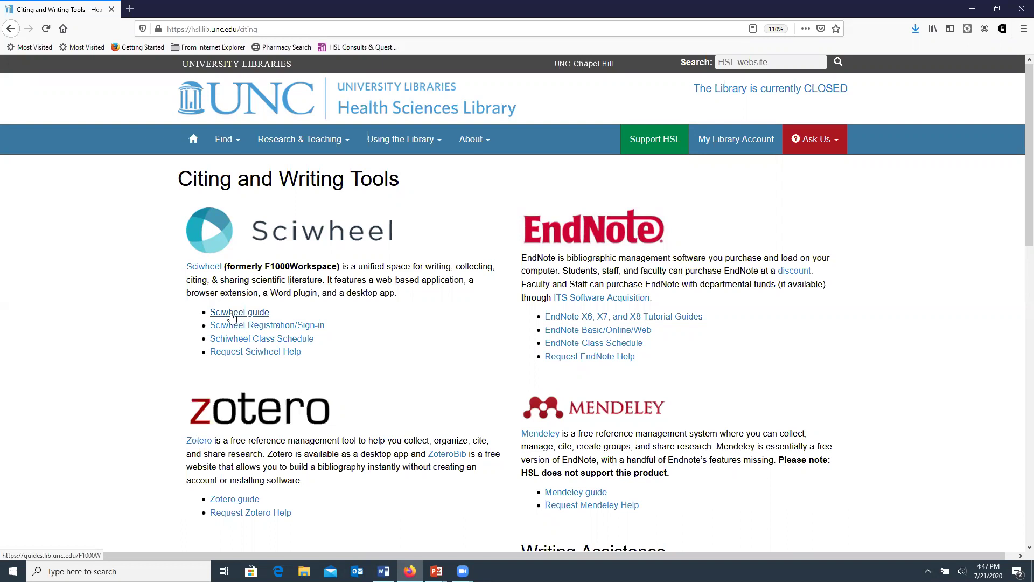
Step: Open the Sciwheel guide and Sciwheel Registration/Sign-in in new tabs, then view the sign-in tab
right_click(232, 317)
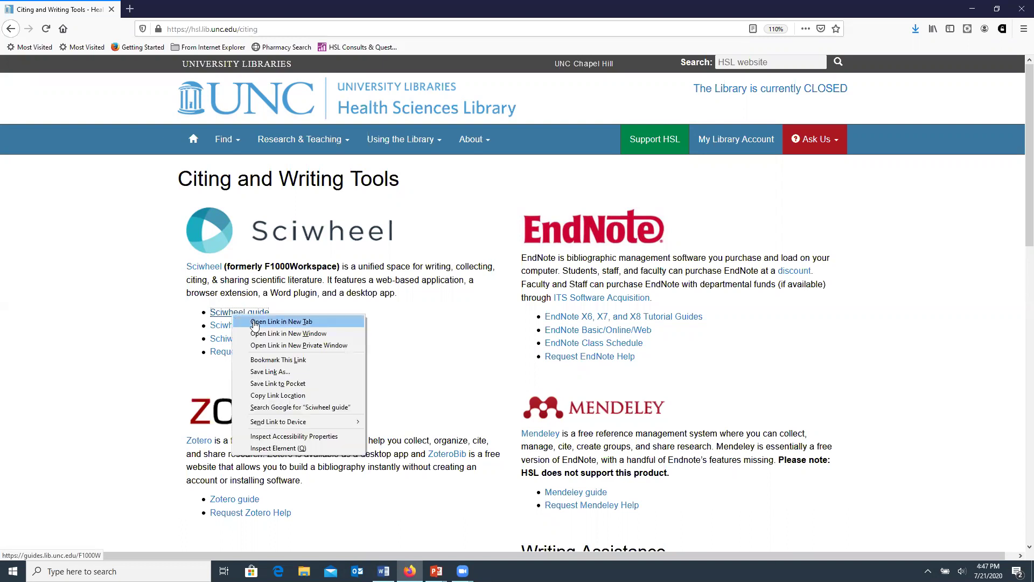
left_click(255, 322)
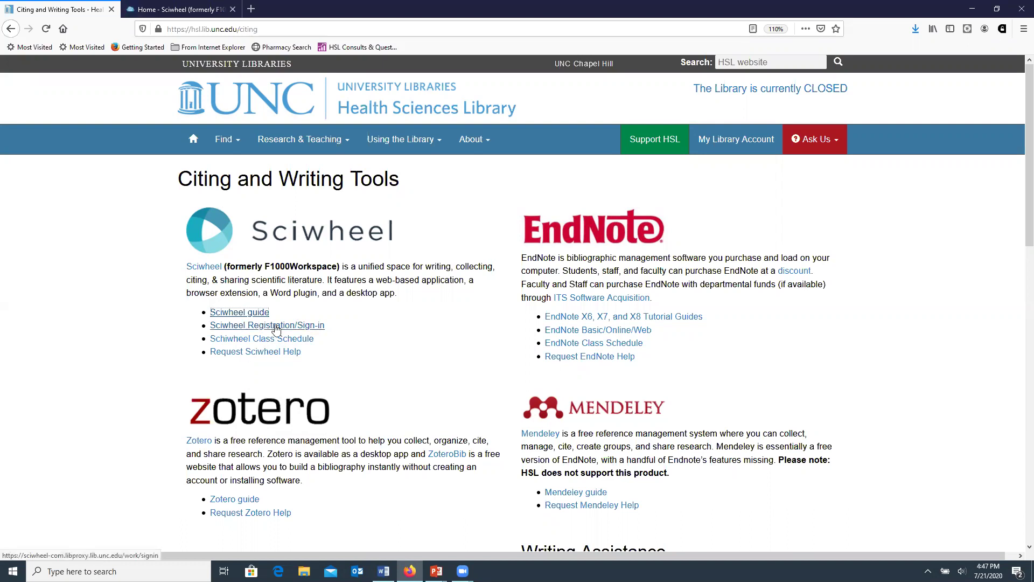
right_click(276, 328)
left_click(291, 334)
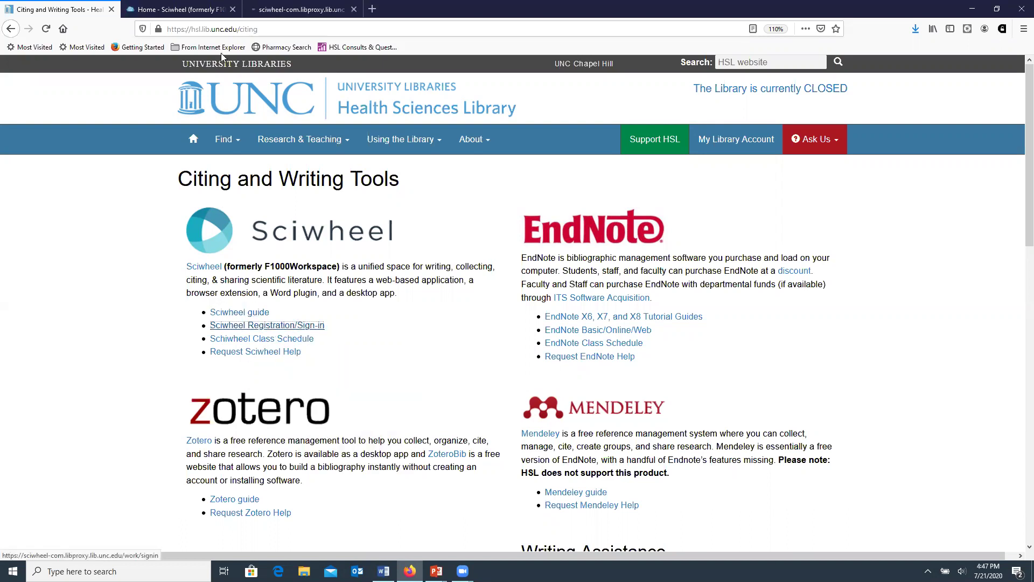
left_click(284, 15)
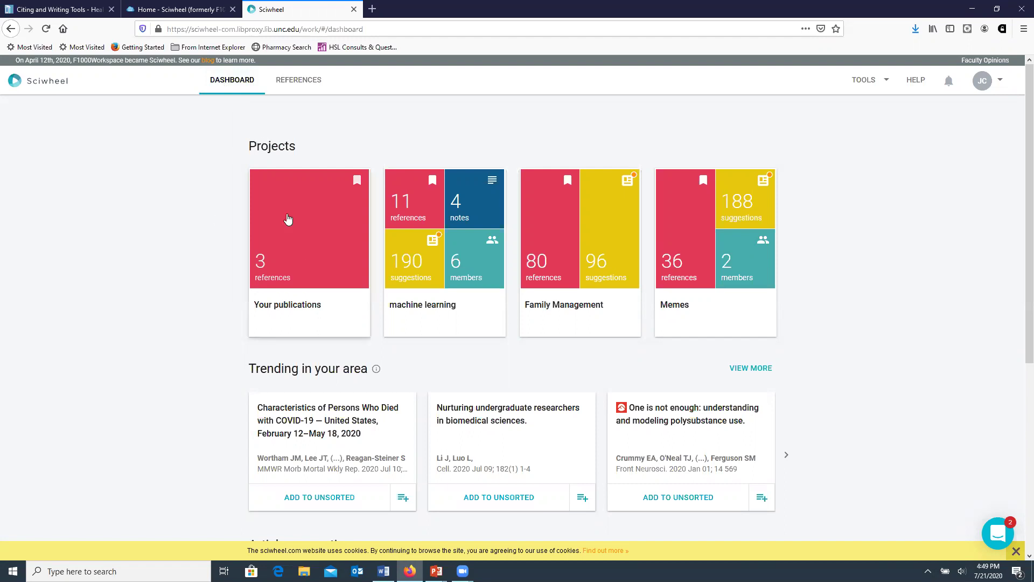
Step: Show the All references library listing 575 references
left_click(285, 86)
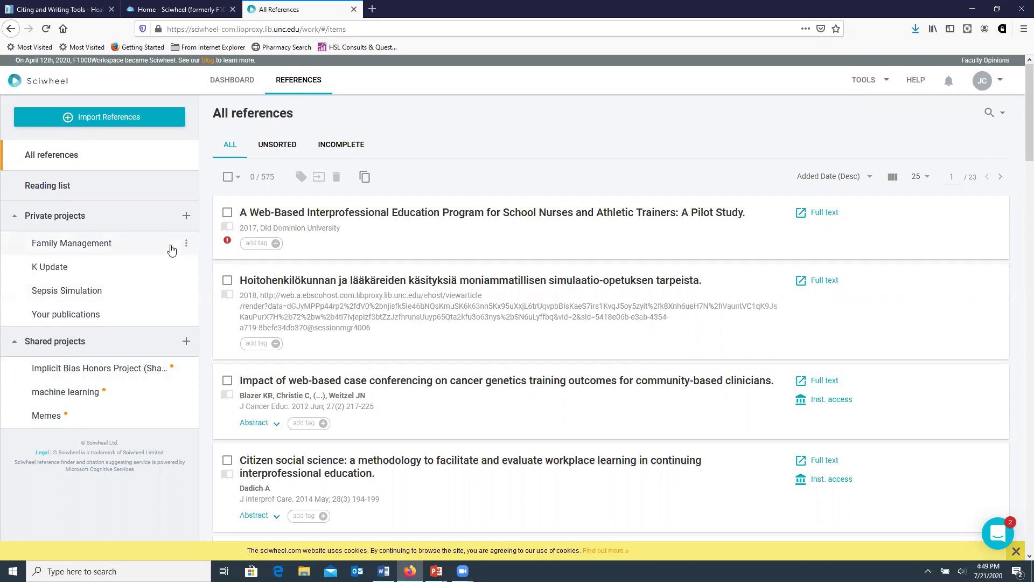
Step: Create a new private project named 'IPE'
left_click(186, 216)
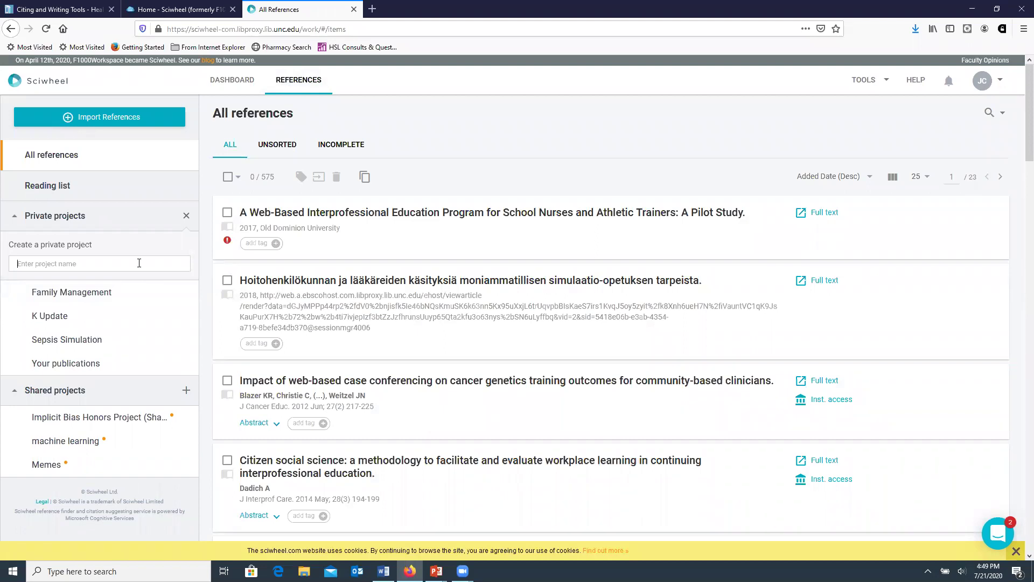
type("IPE")
key("Return")
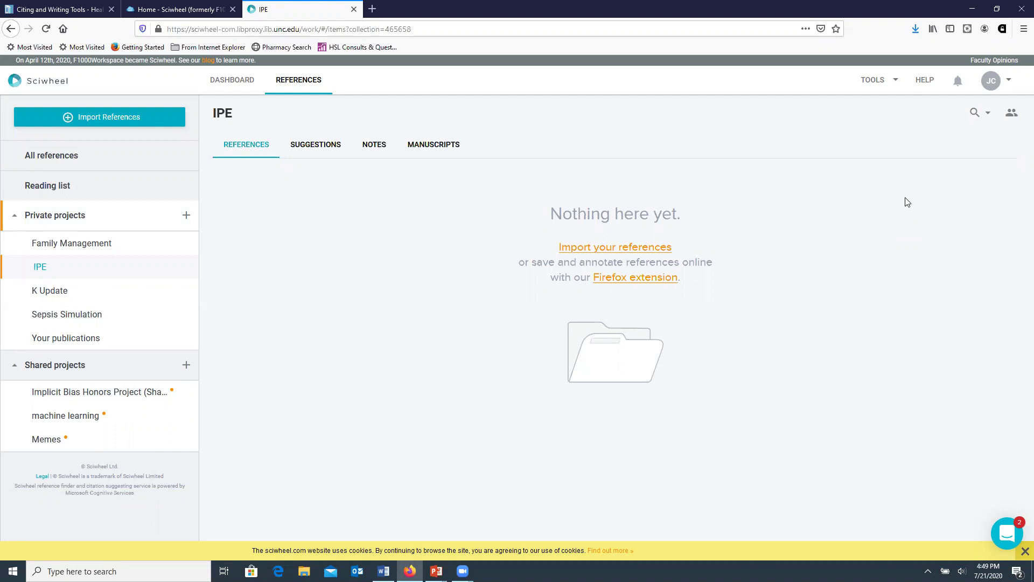
Step: Open the Proxy URL settings page from the account settings
left_click(999, 82)
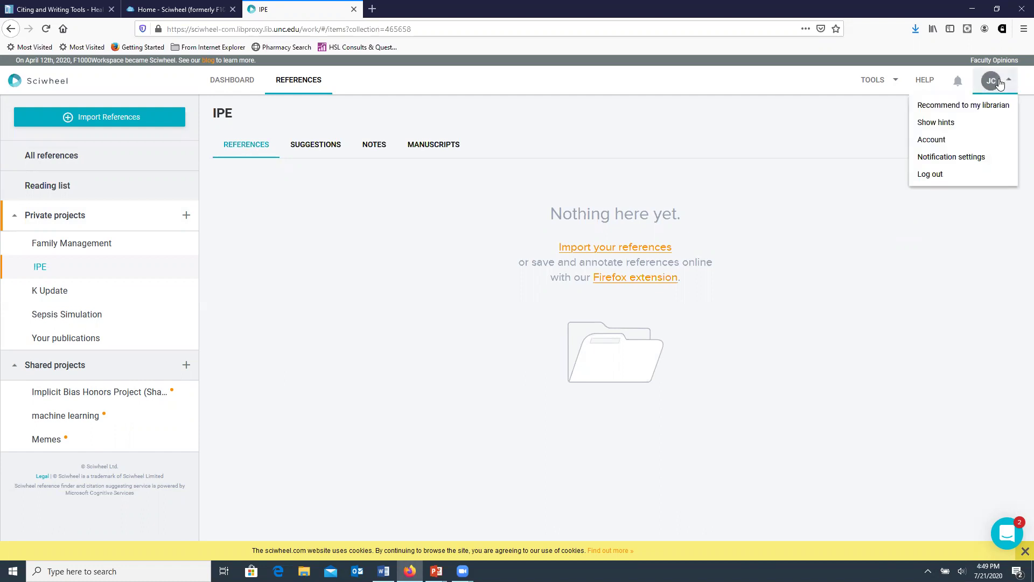
left_click(936, 146)
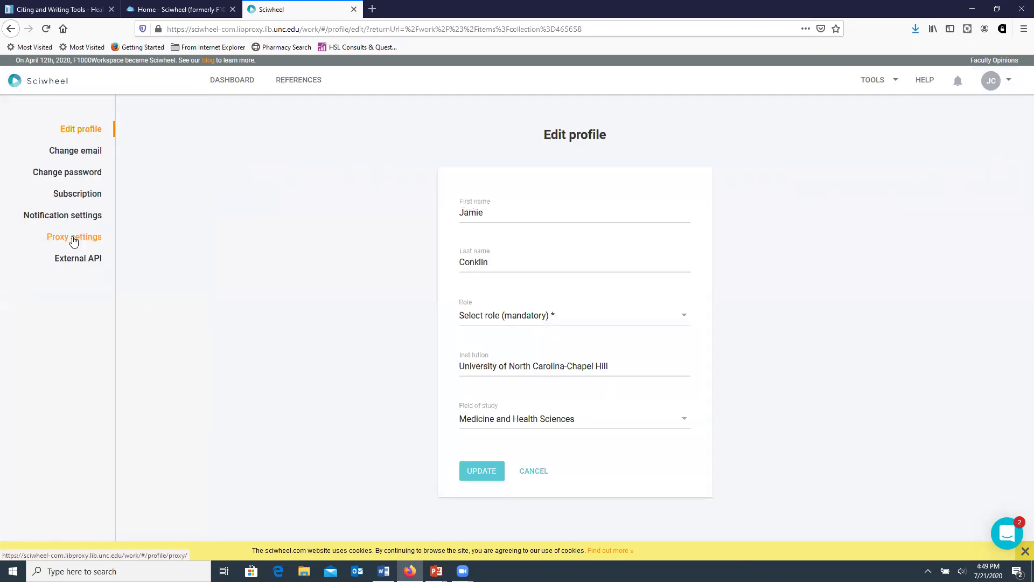
left_click(74, 240)
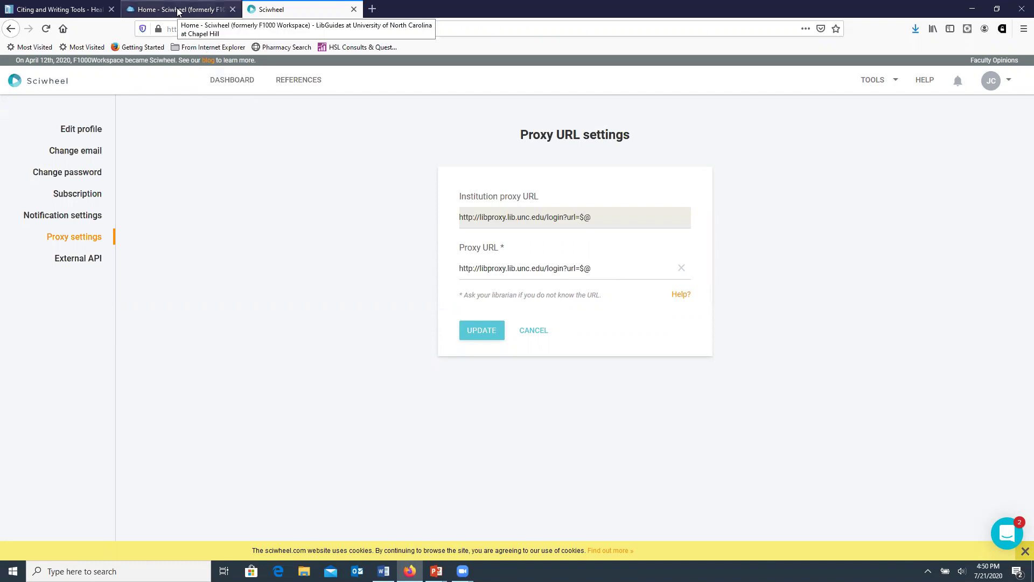
Step: Locate the UNC proxy URL on the guide's Full Text via Proxy Server page, then return to Sciwheel
left_click(173, 12)
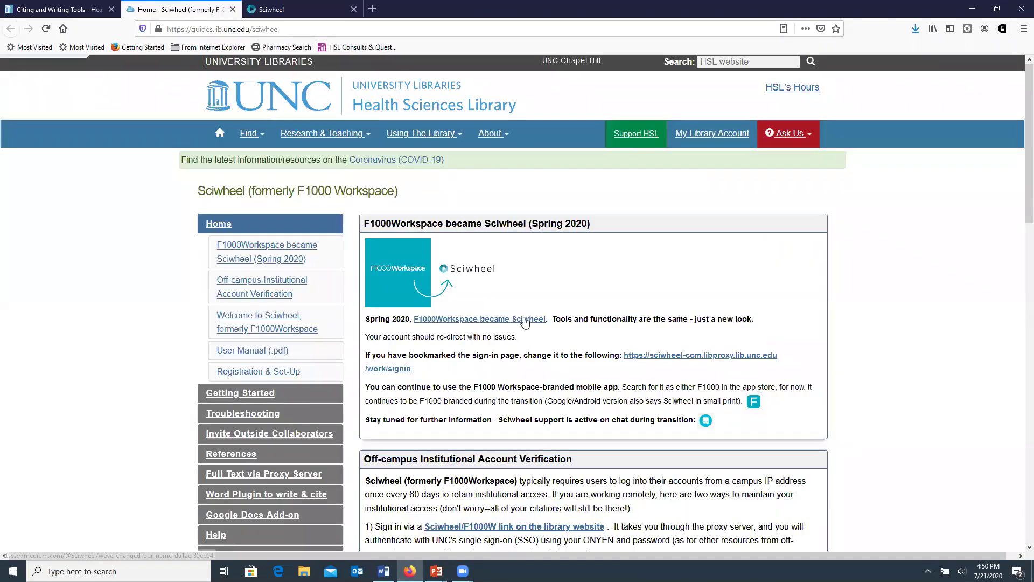
scroll(528, 305, "down", 1)
scroll(527, 304, "down", 3)
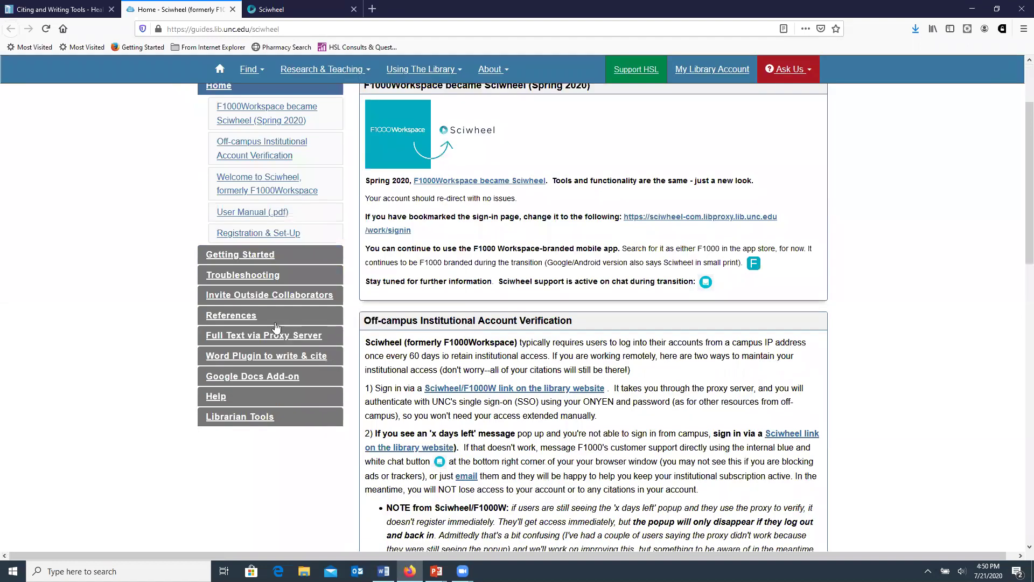
left_click(258, 338)
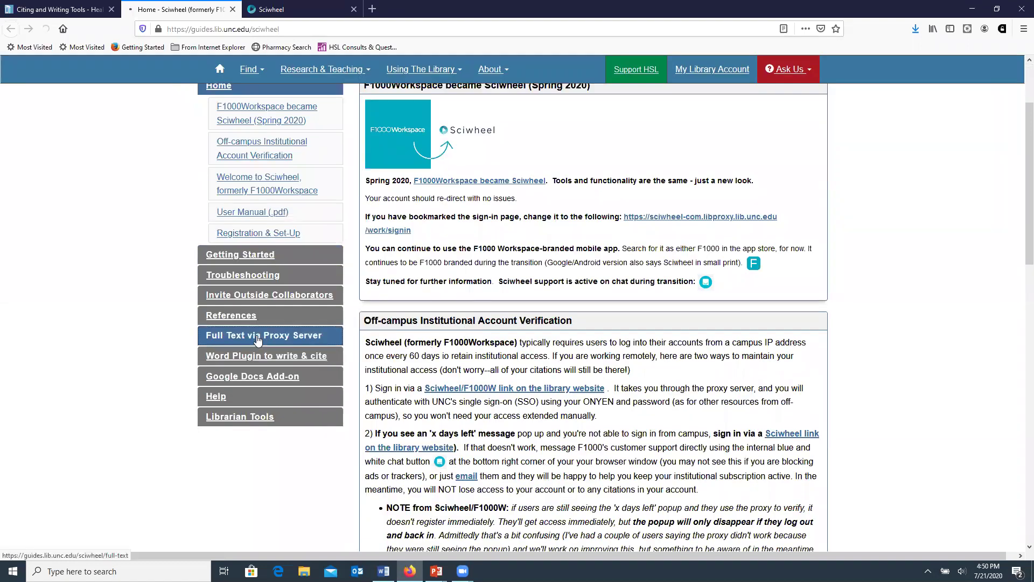
scroll(475, 354, "down", 3)
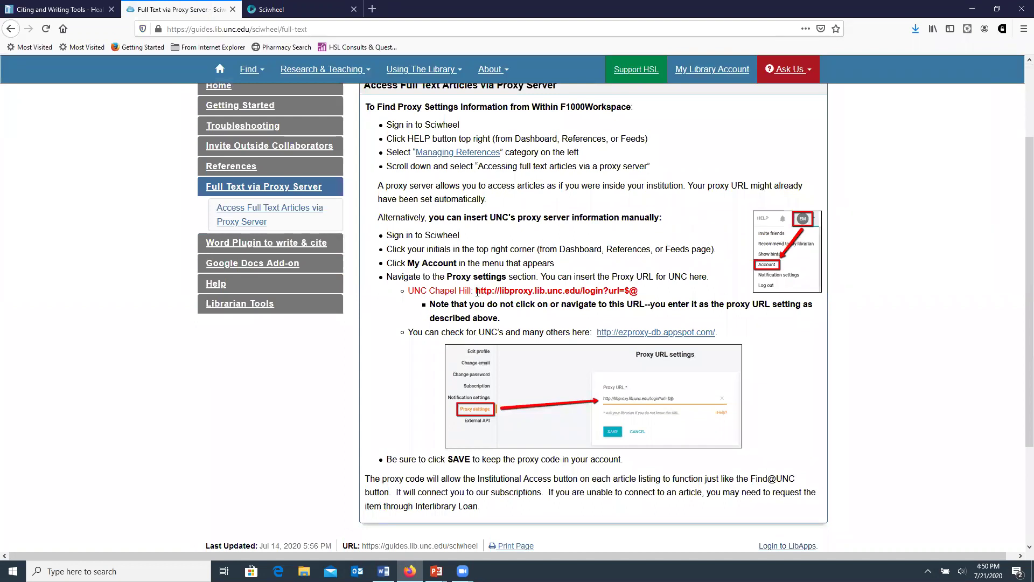
left_click_drag(477, 292, 634, 292)
left_click(294, 10)
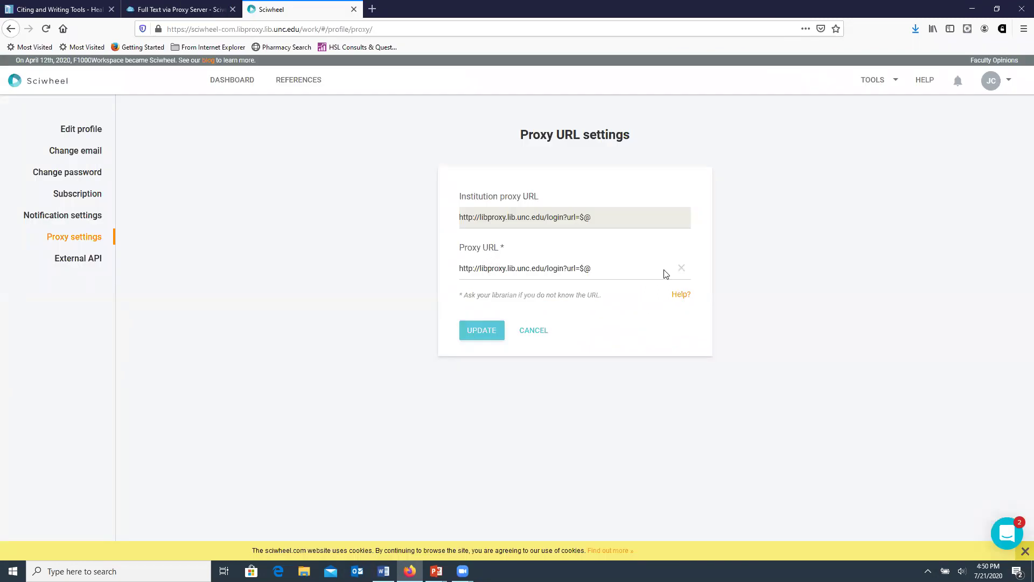
Step: Glance at the TOOLS list without choosing anything and return to the PowerPoint slide show
left_click(883, 84)
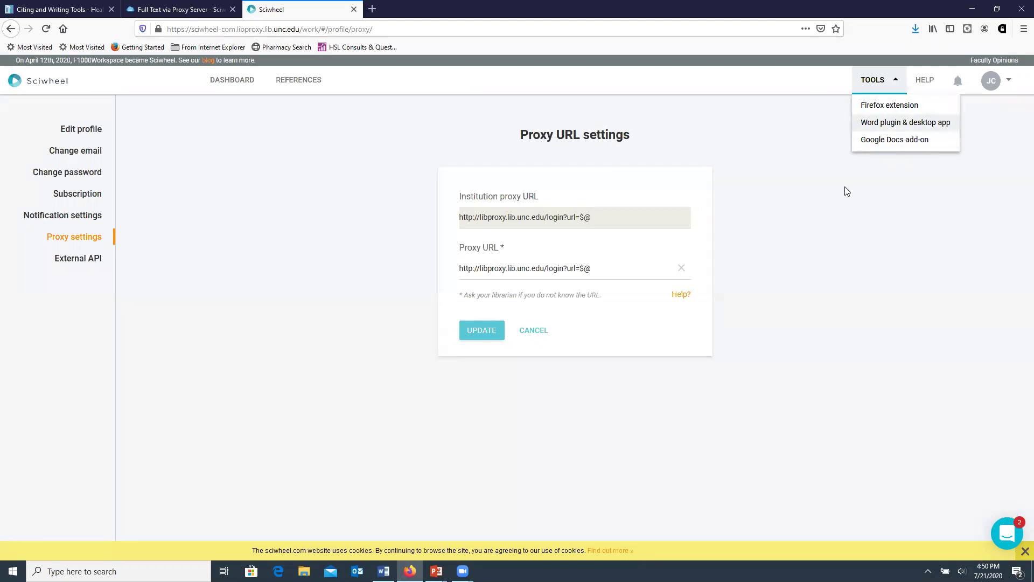
left_click(826, 235)
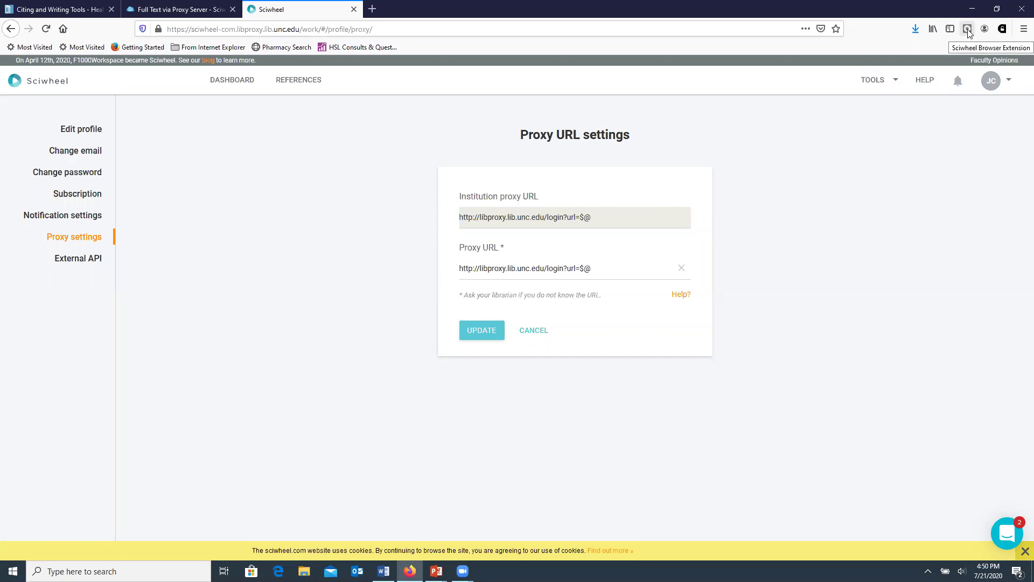
key("alt+Tab")
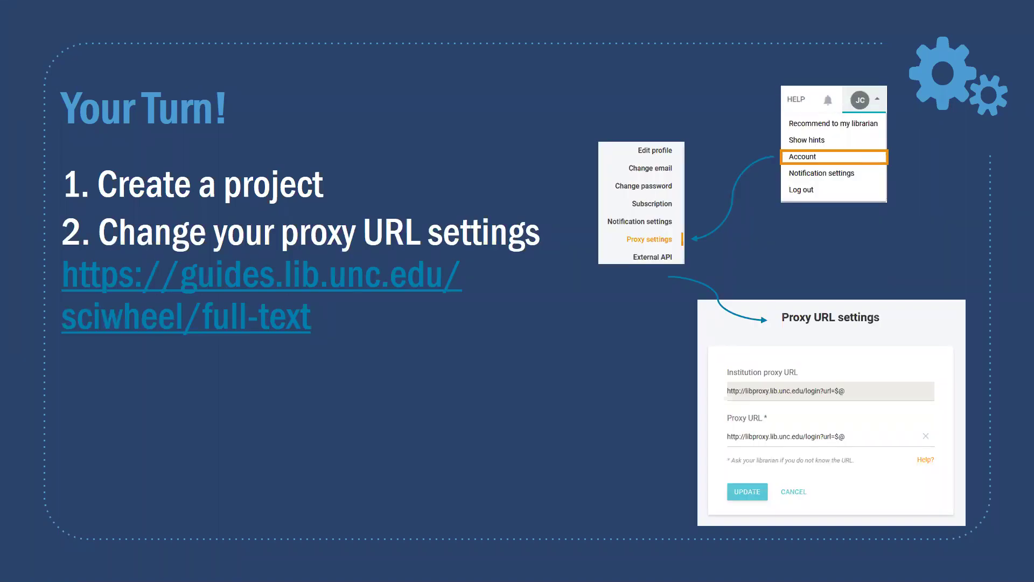
Step: Reveal the third Your Turn! task and advance to the Importing references slide
key("Right")
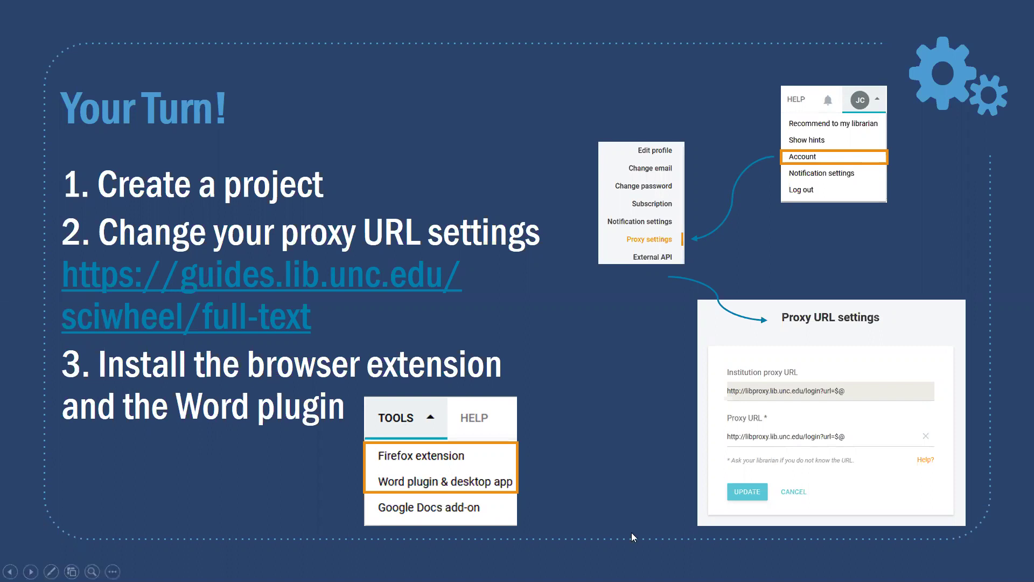
key("Right")
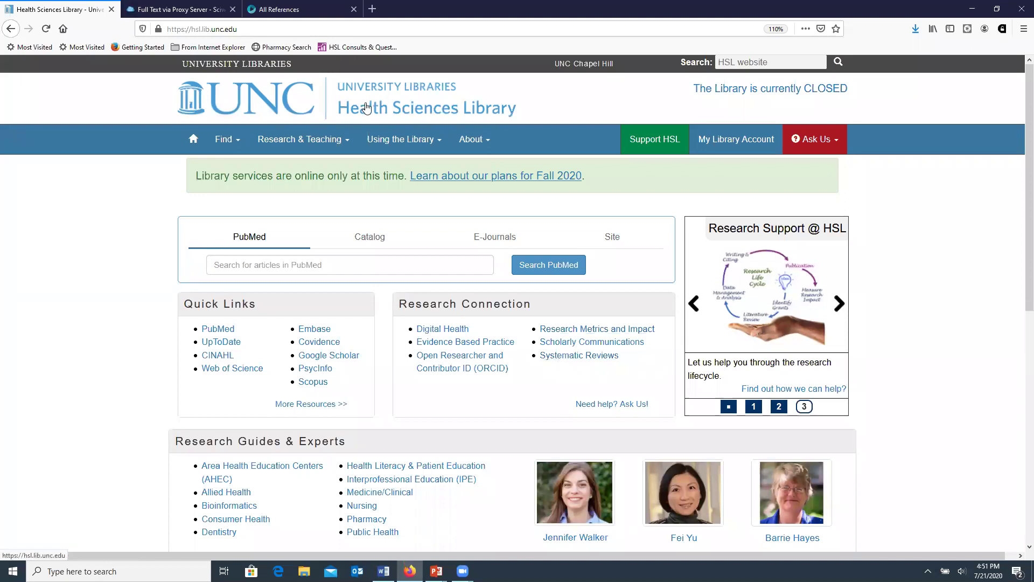
Step: Search PubMed for interprofessional education AND continuing education AND (online or web-based)
left_click(219, 331)
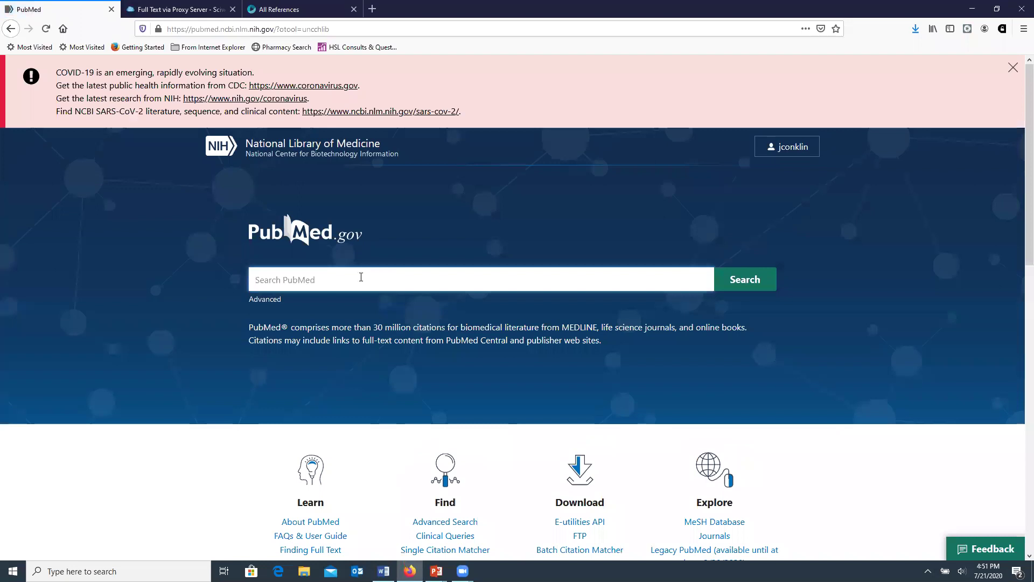
type("interprofessional education AND continuing education AND (online or web-based)")
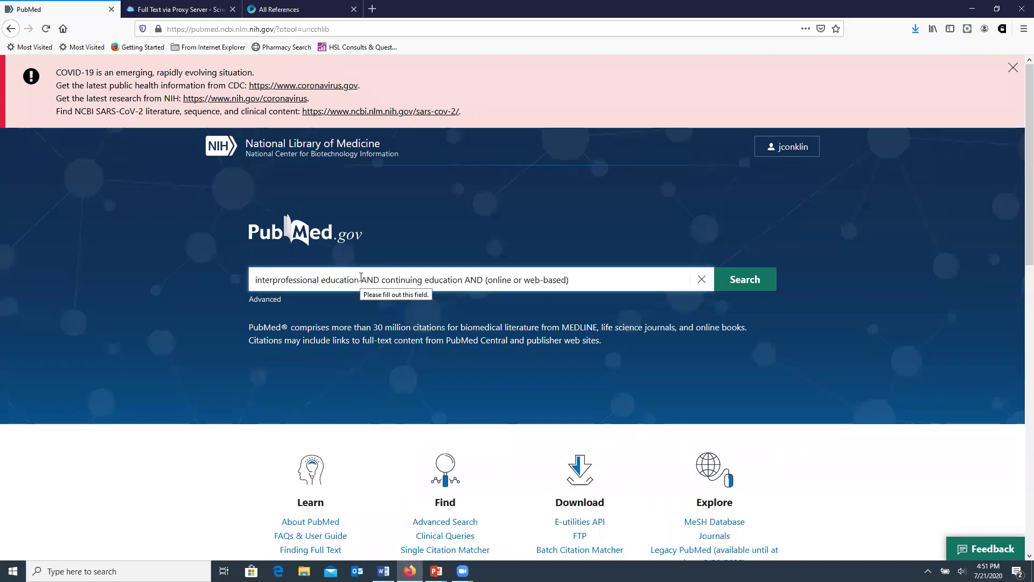
key("Return")
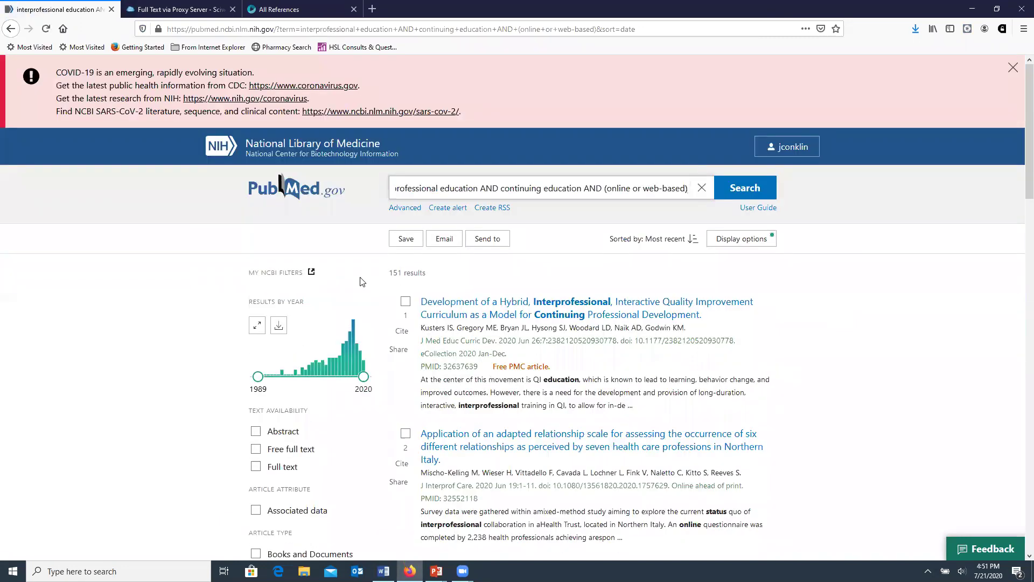
Step: Sign in to the Sciwheel browser extension with the saved account e-mail and password
left_click(968, 30)
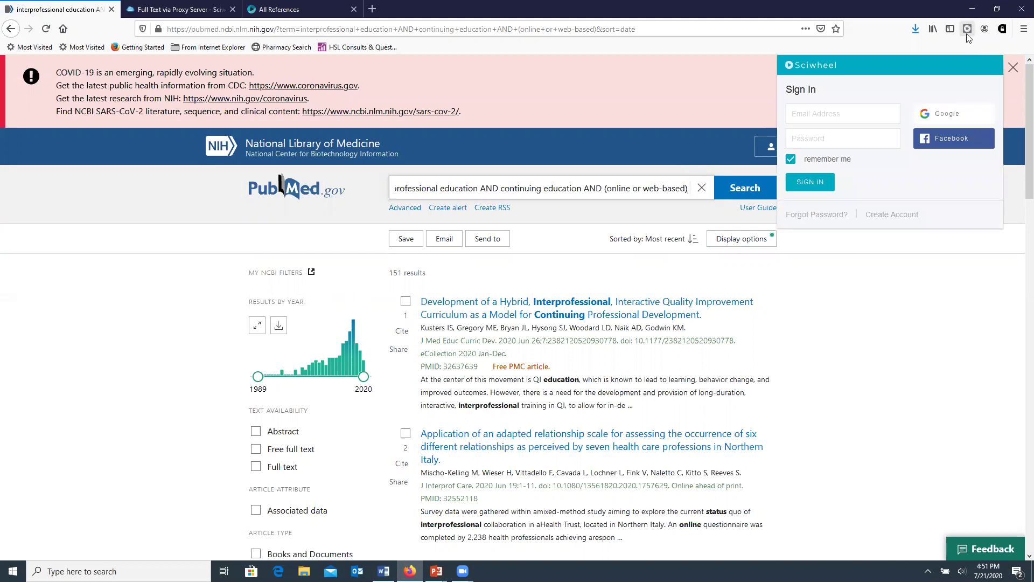
left_click(833, 114)
left_click(827, 134)
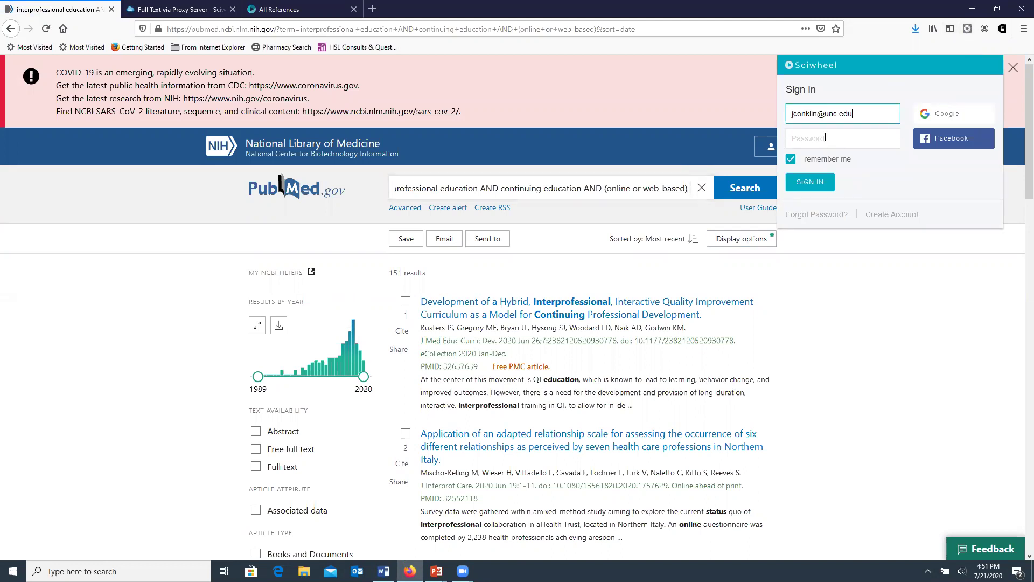
left_click(825, 137)
type("••")
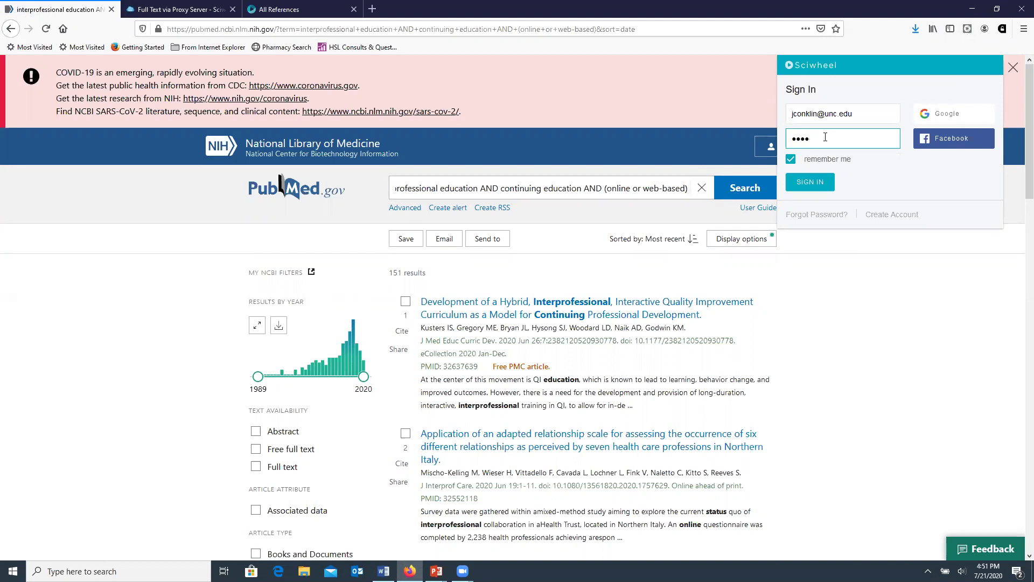
type("••••••")
key("Return")
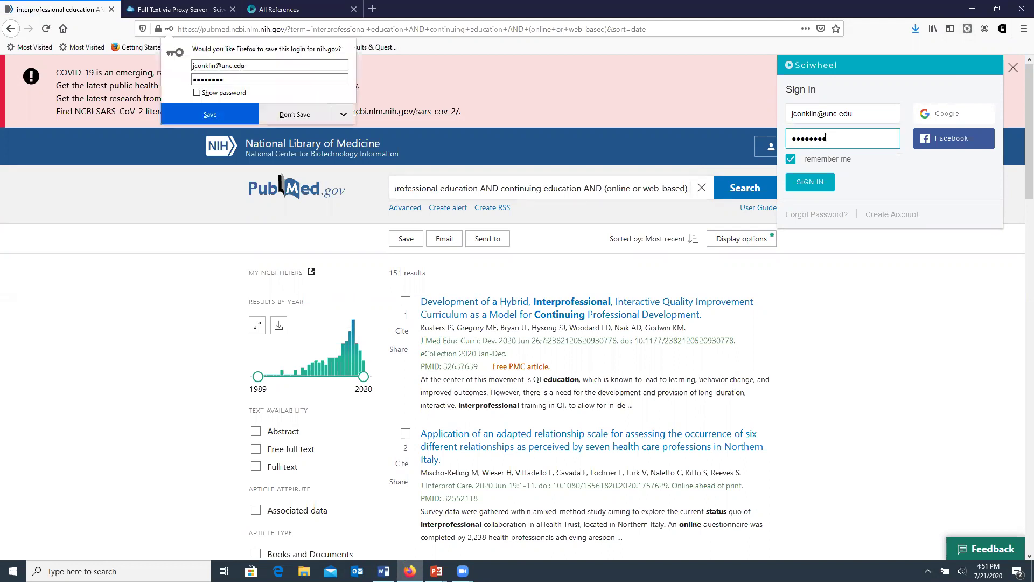
left_click(818, 177)
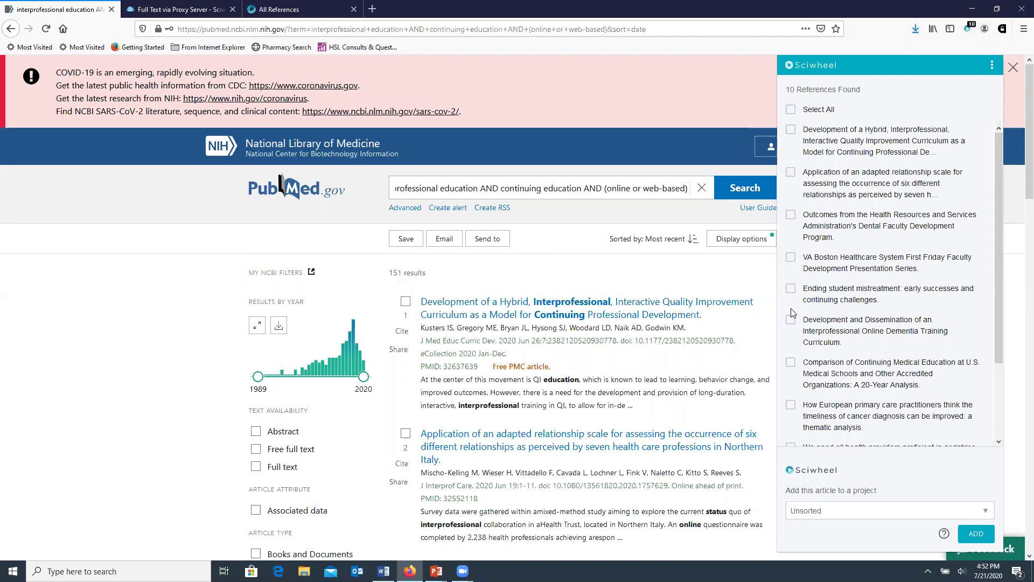
Step: Select all ten PubMed references in the Sciwheel extension and add them to the IPE project
left_click(790, 288)
left_click(790, 257)
left_click(790, 216)
left_click(791, 110)
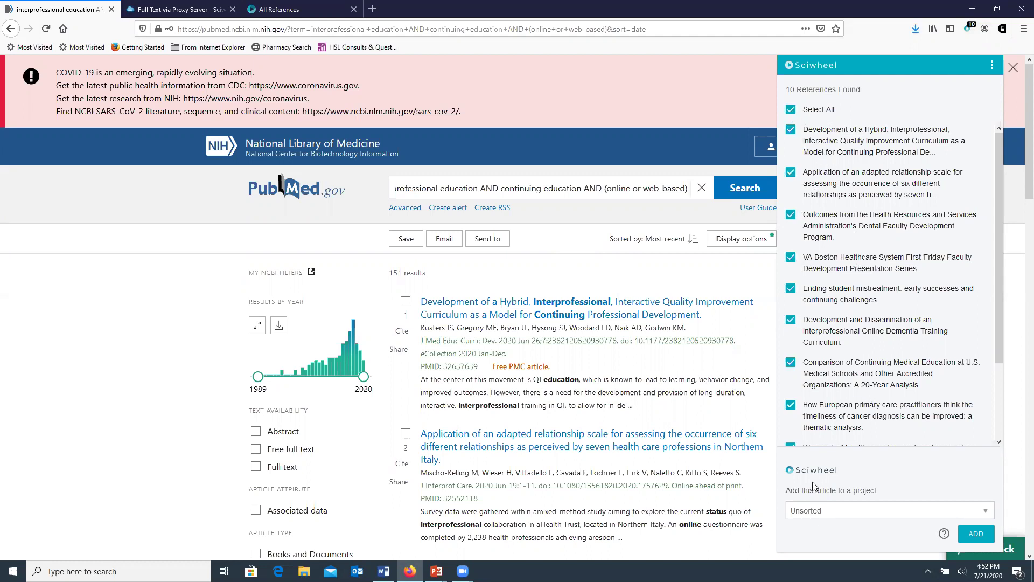
left_click(815, 514)
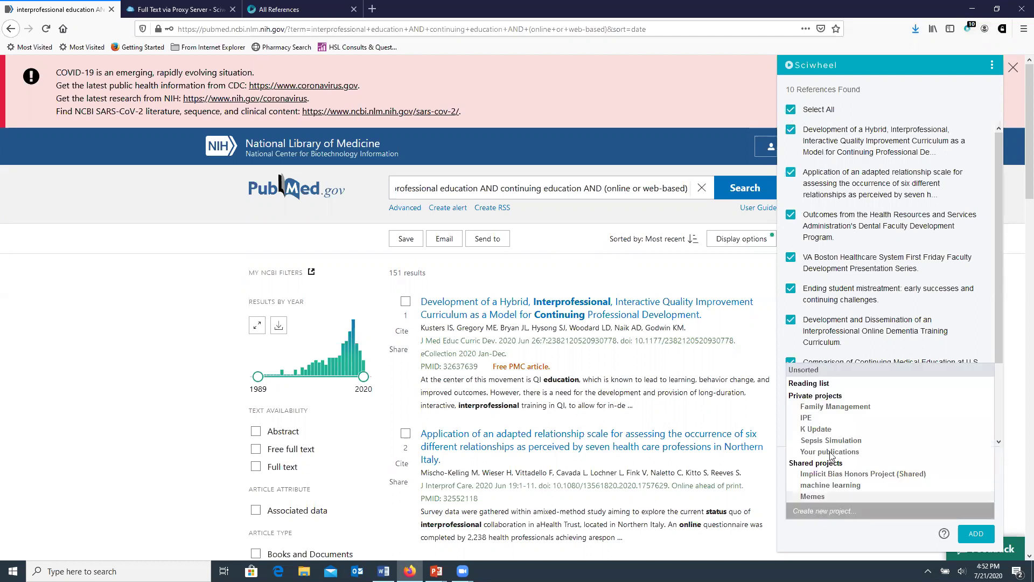
left_click(808, 418)
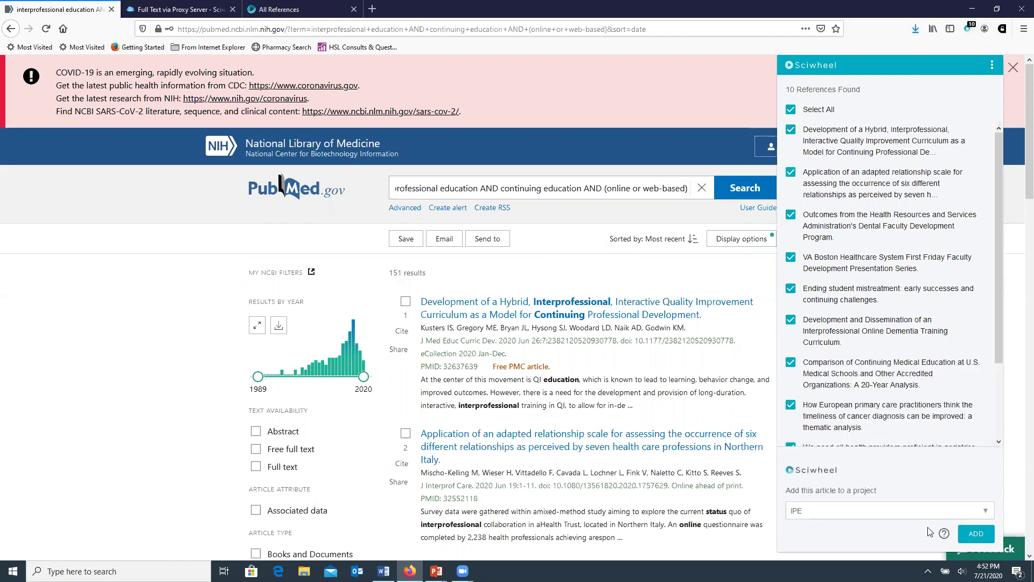
left_click(976, 534)
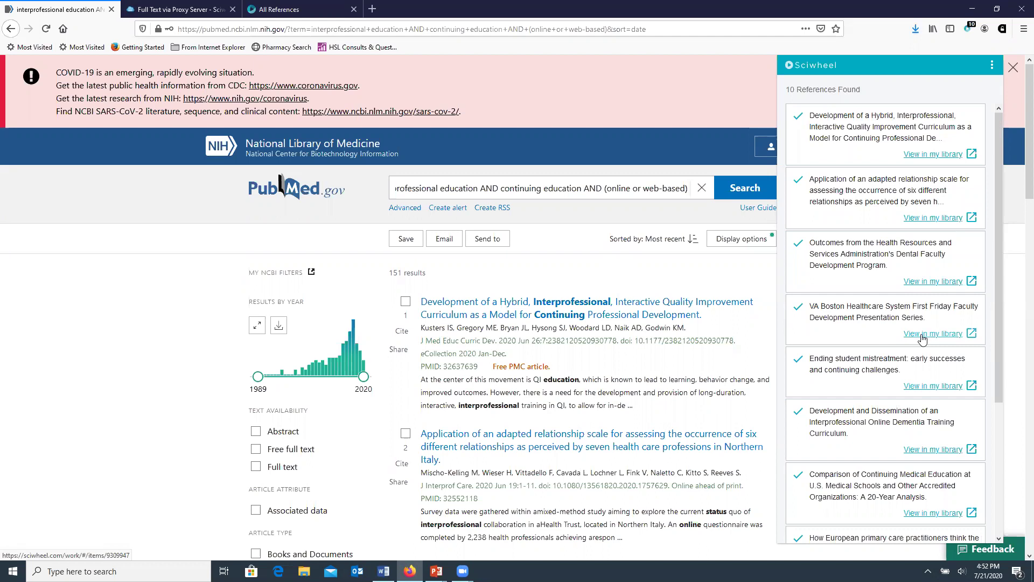
Step: View the VA Boston reference in the IPE library, then go to the Health Sciences Library homepage
left_click(923, 338)
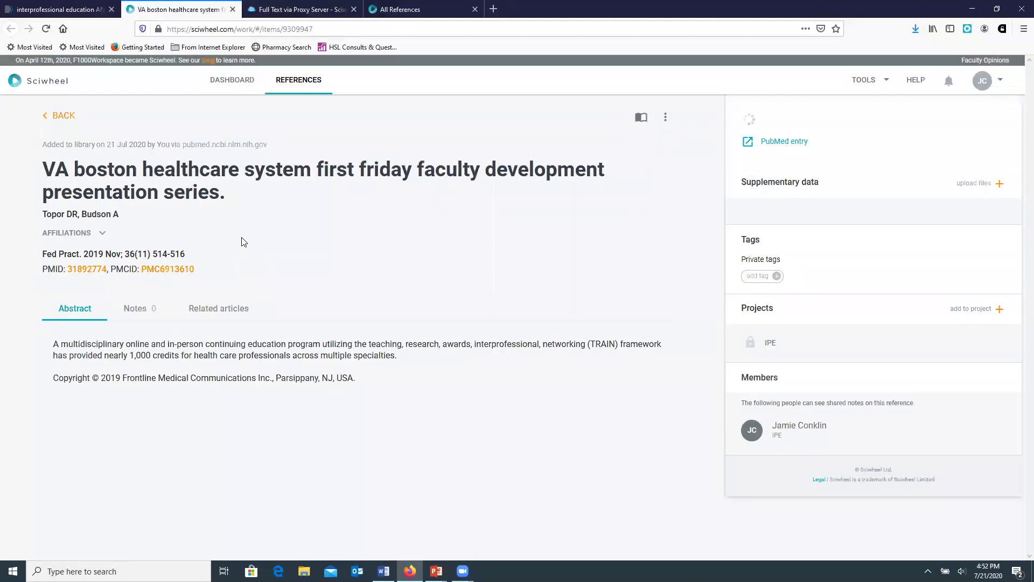
left_click(63, 115)
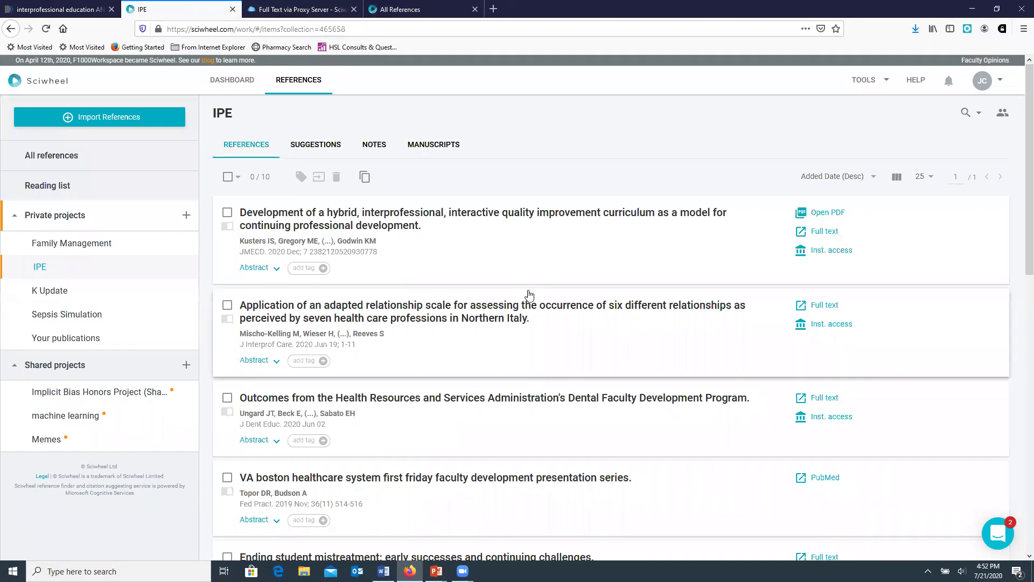
left_click(58, 10)
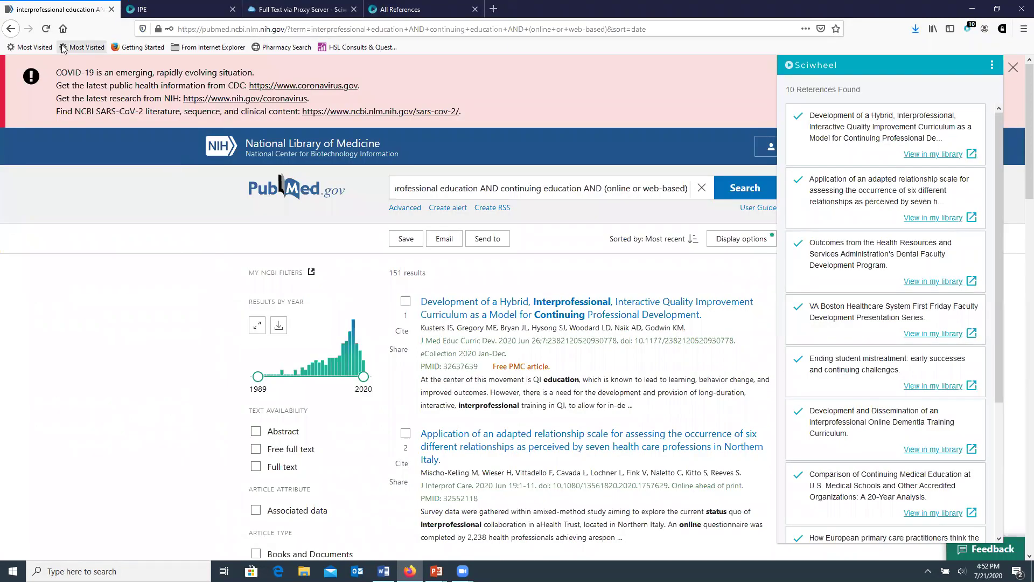
left_click(63, 29)
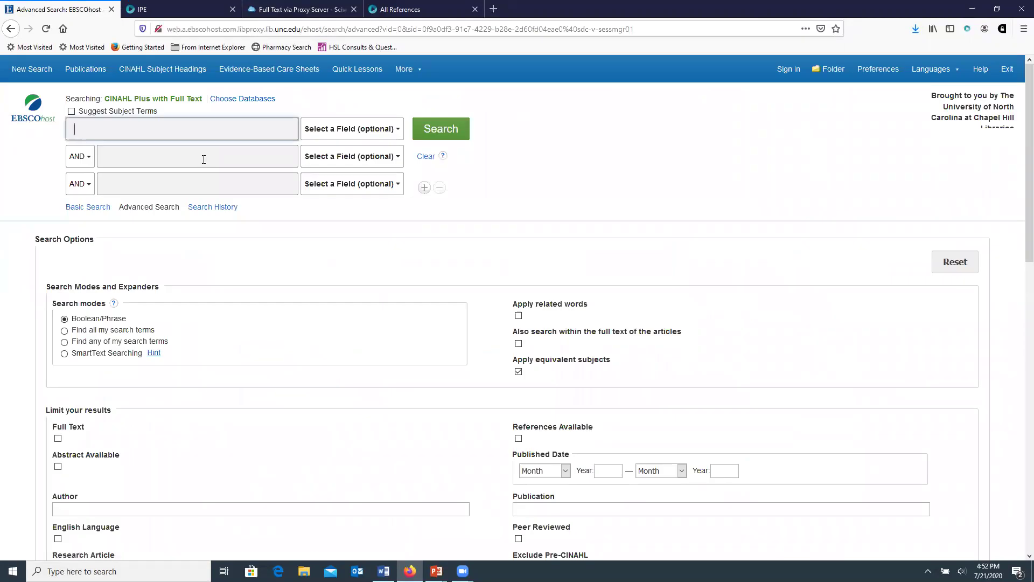
Step: Run the pasted interprofessional education search in CINAHL and add all ten listed results to IPE
type("continuing education AND (online or web-based)")
left_click(428, 133)
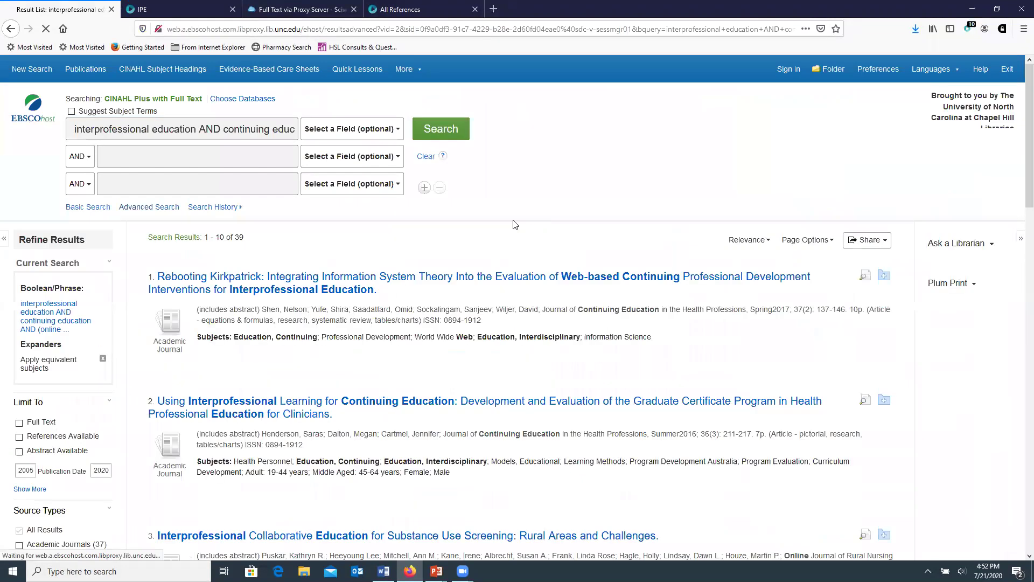
left_click(970, 33)
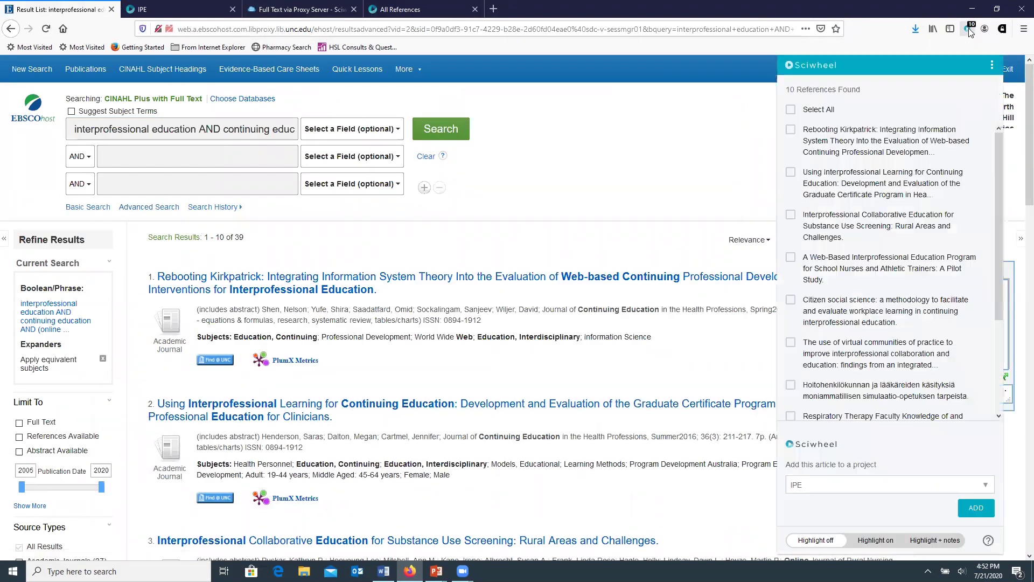
left_click(790, 113)
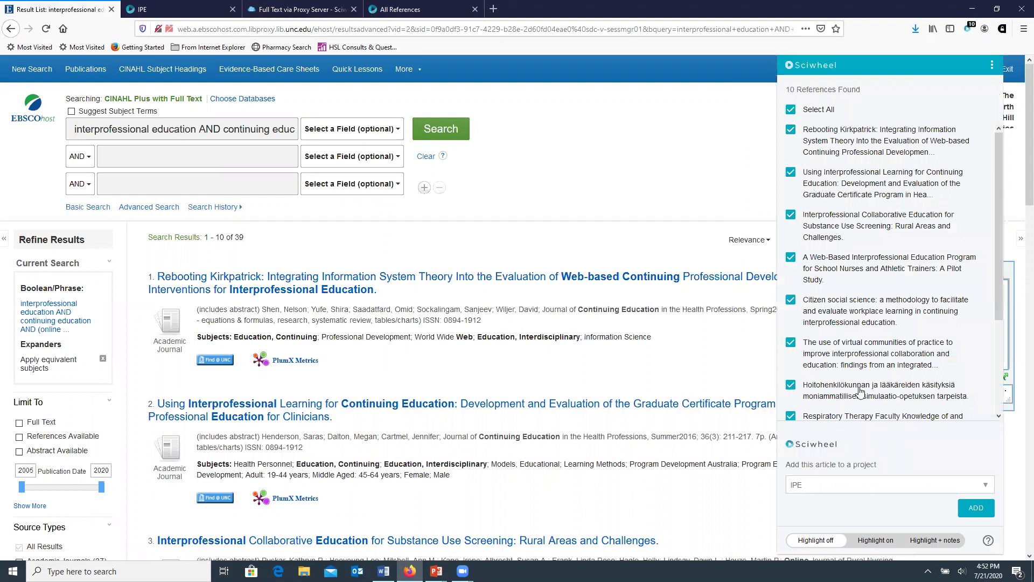
left_click(975, 508)
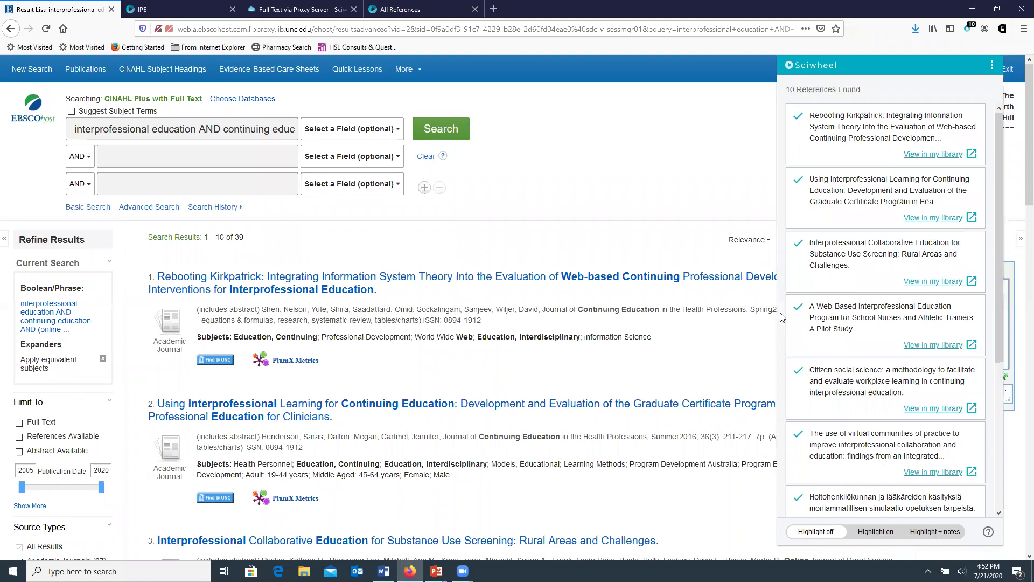
Step: Reload the Sciwheel IPE project list so the new CINAHL references appear
left_click(156, 13)
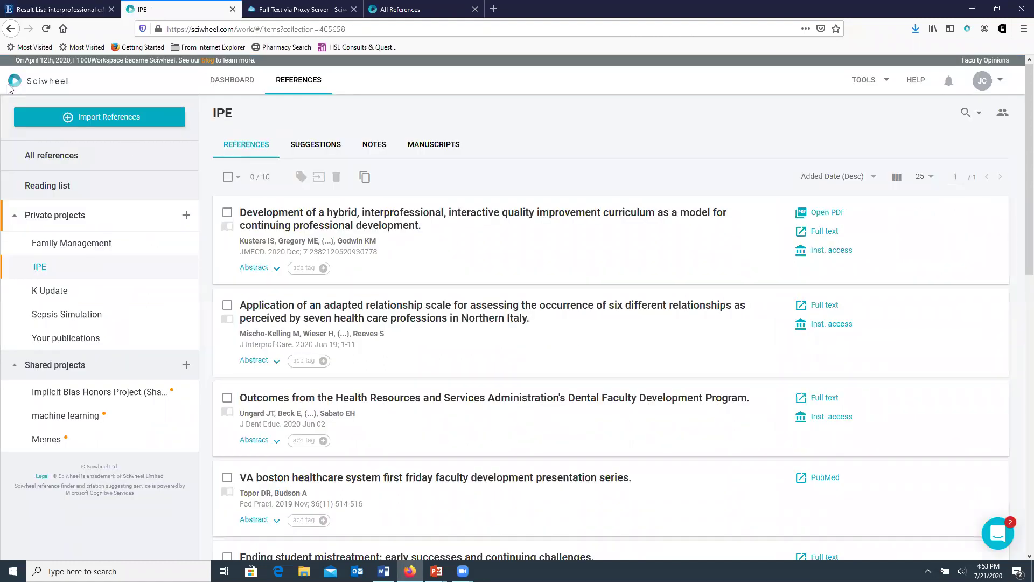
left_click(46, 29)
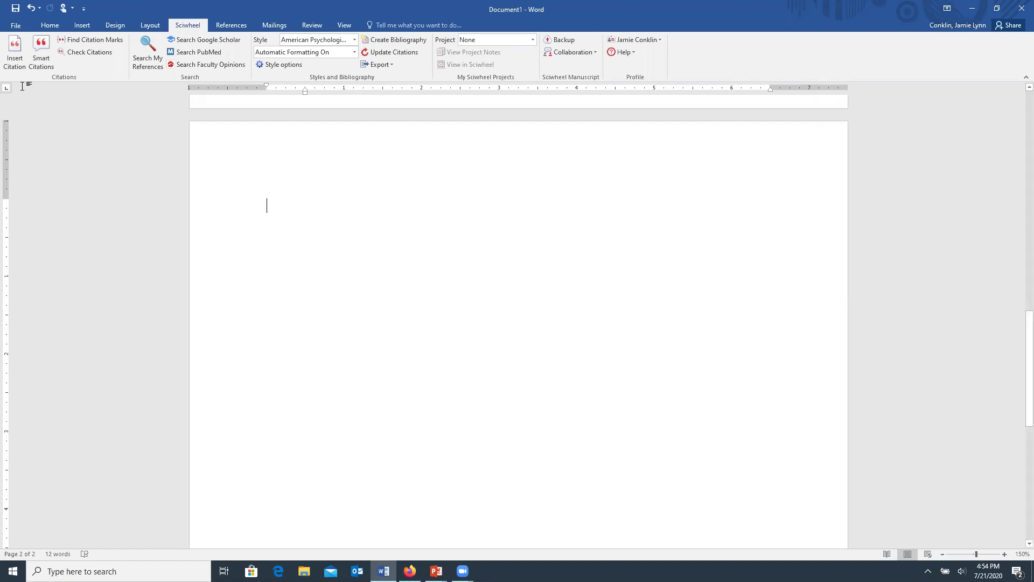
Step: Type 'I am ready to insert my citation' into the Word document
type("I am ")
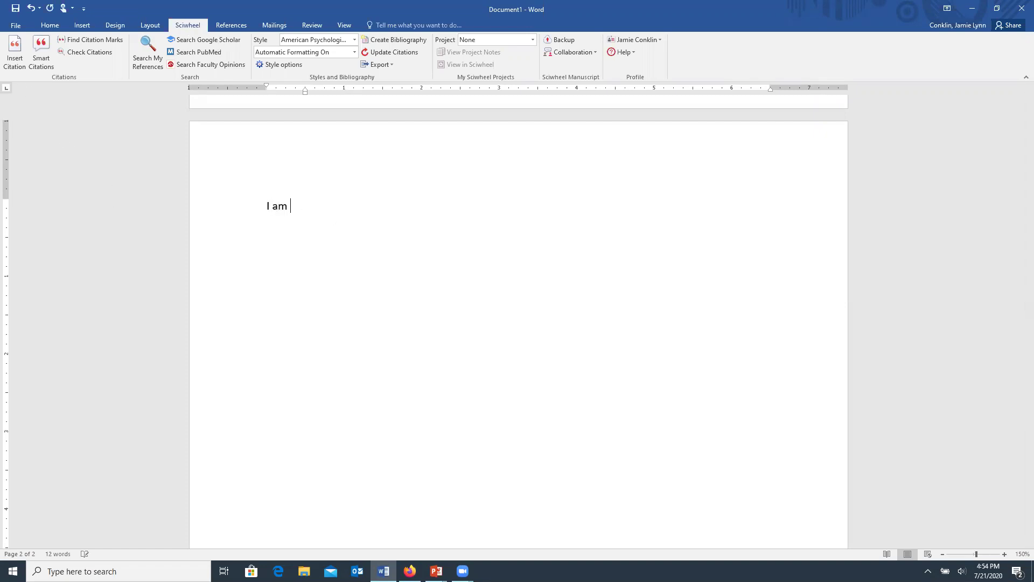
type("ready to insert my citation")
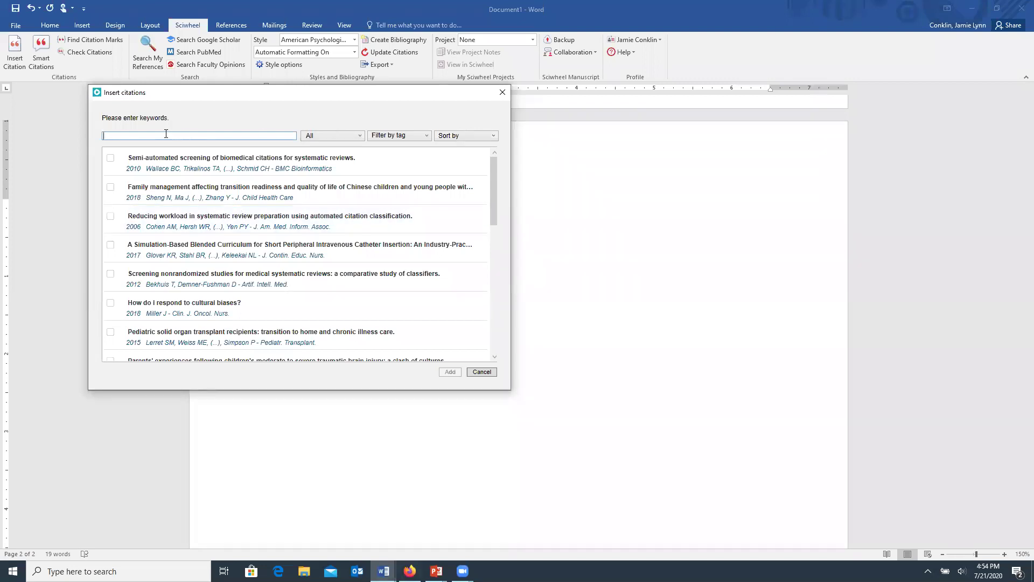
Step: Filter the citation list to the IPE project and cite the Bryan 2020 dementia training article
left_click(356, 136)
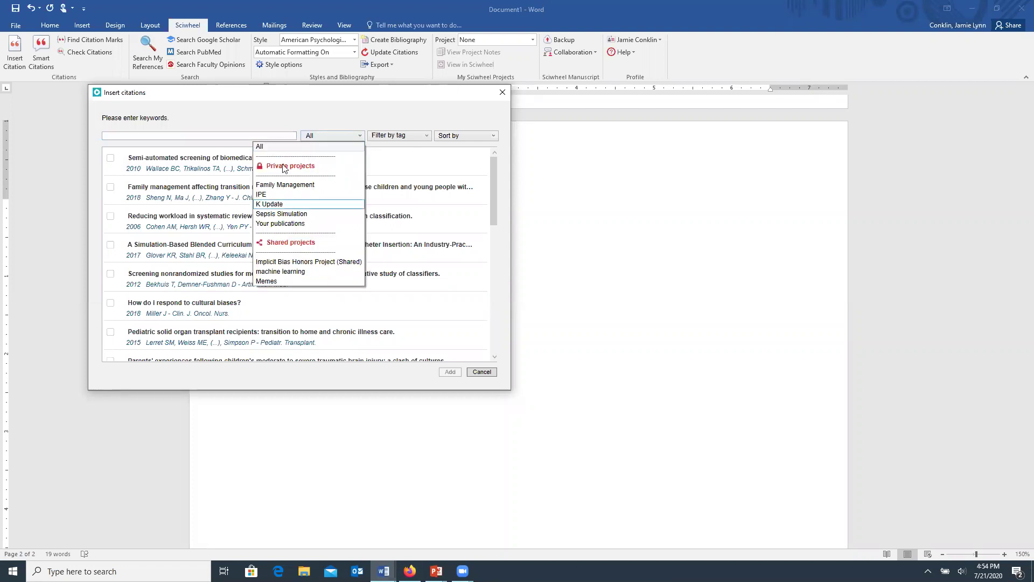
left_click(270, 195)
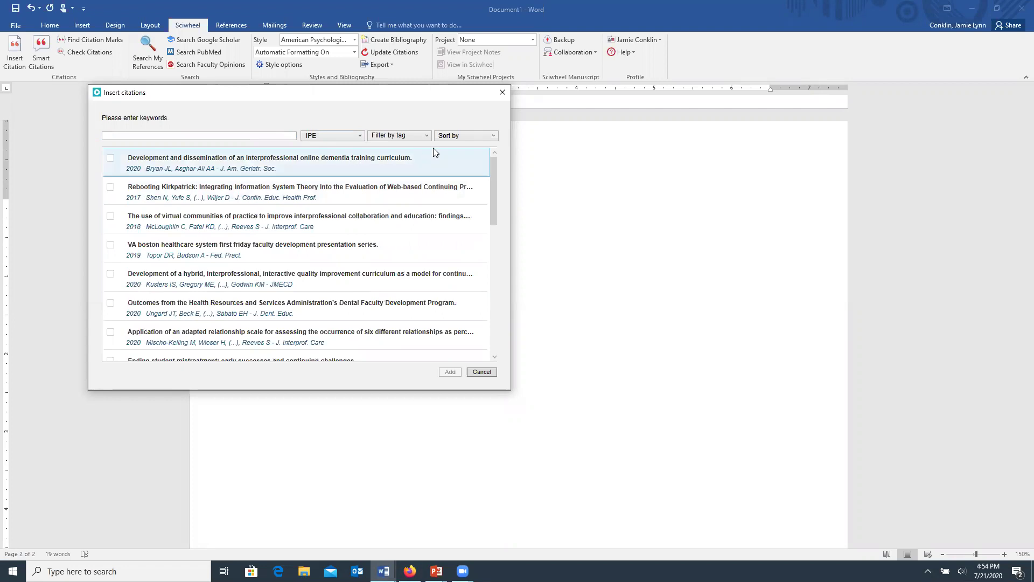
left_click(450, 138)
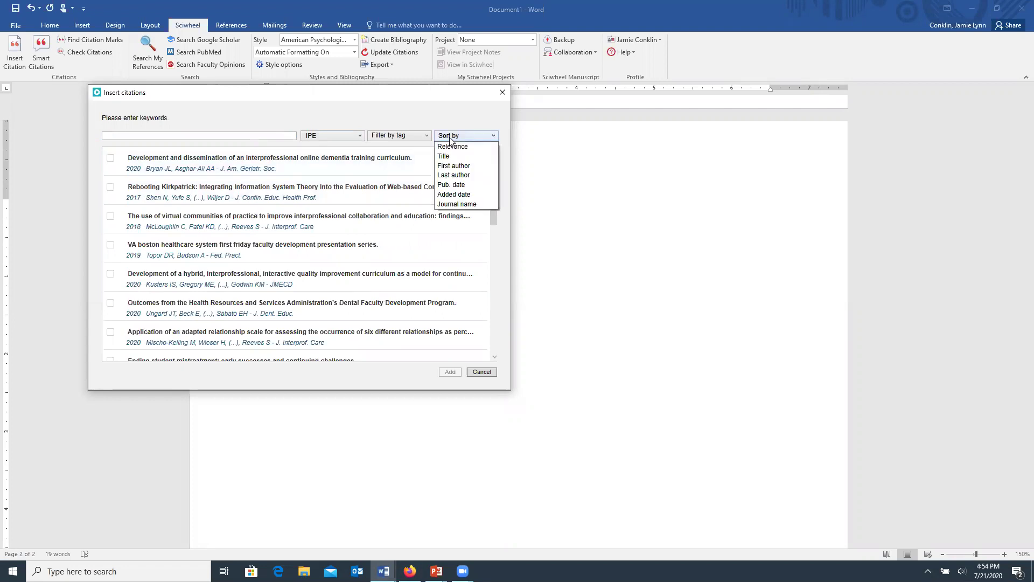
left_click(438, 110)
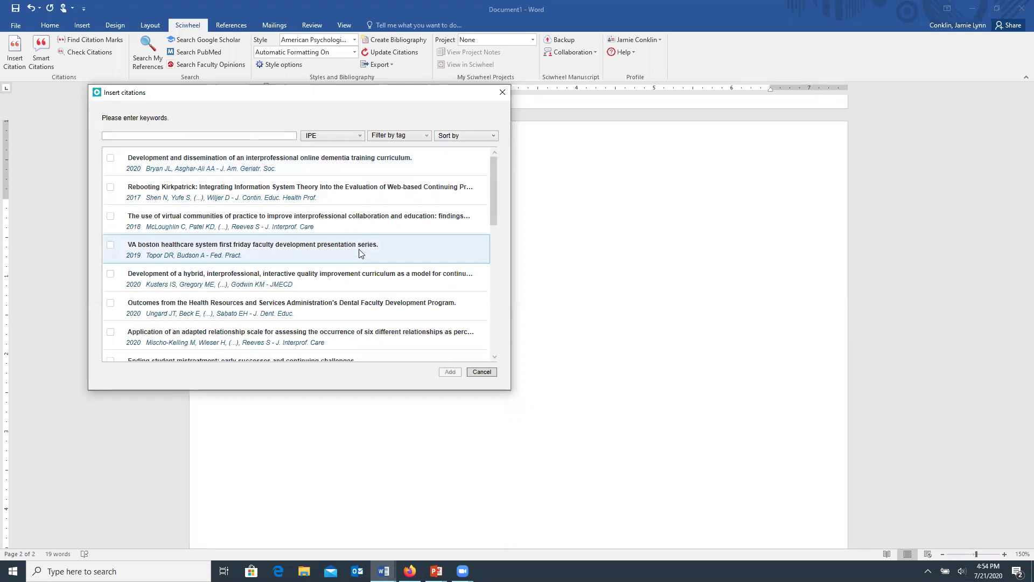
left_click(110, 158)
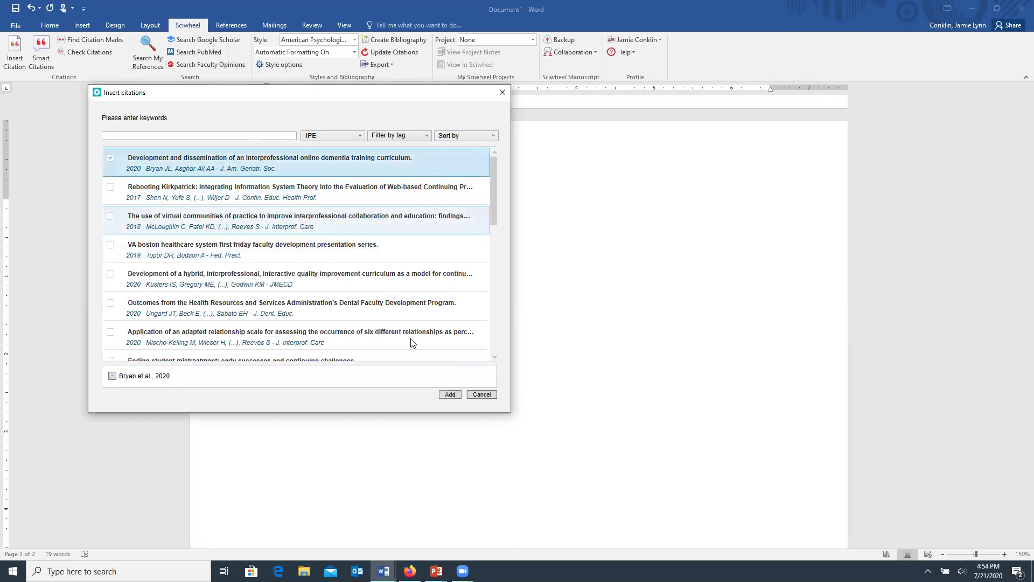
left_click(449, 394)
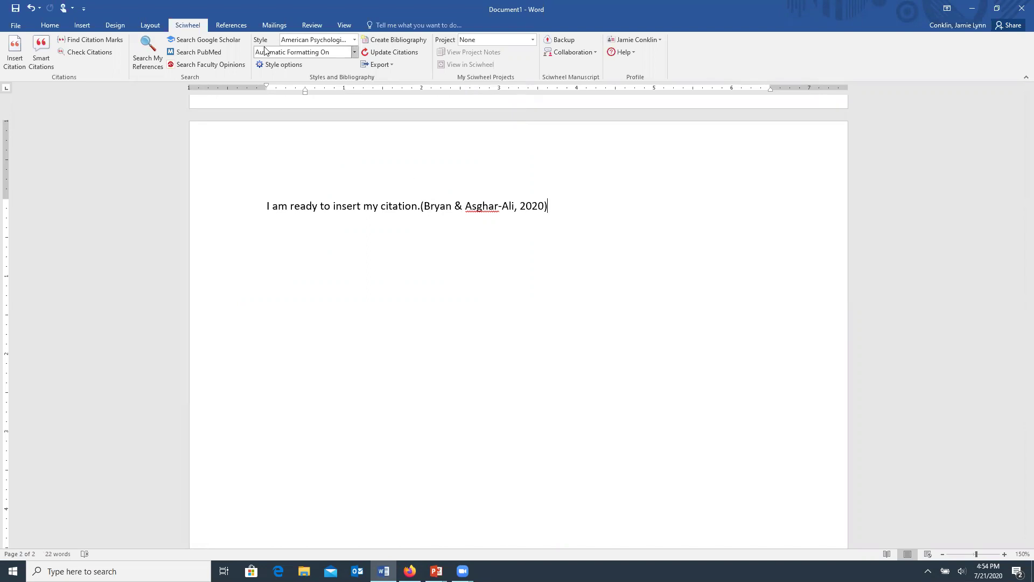
Step: Choose 'American Psychological Association 7th edition - APA 7th' from the Sciwheel Style list
left_click(355, 40)
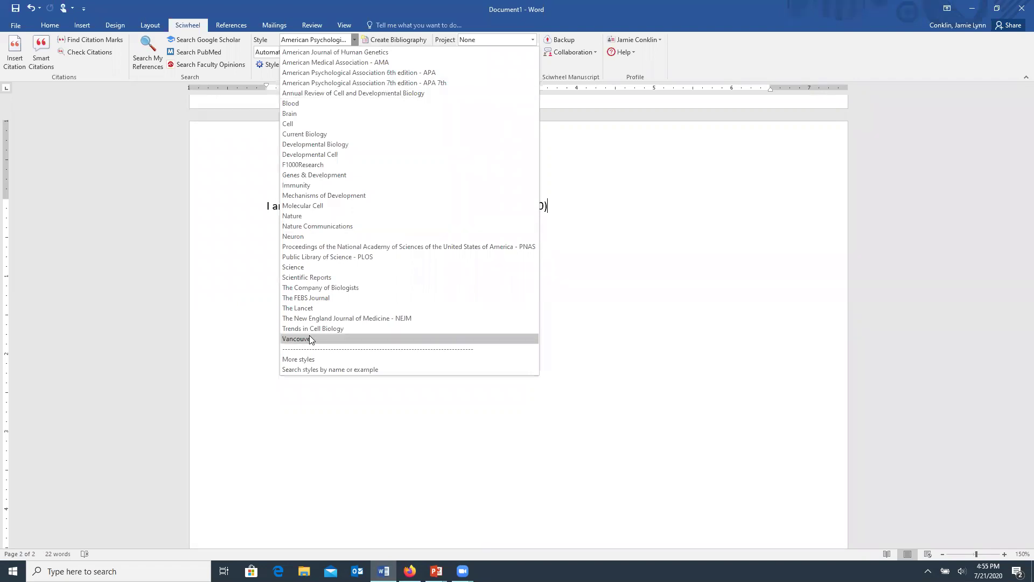
left_click(439, 84)
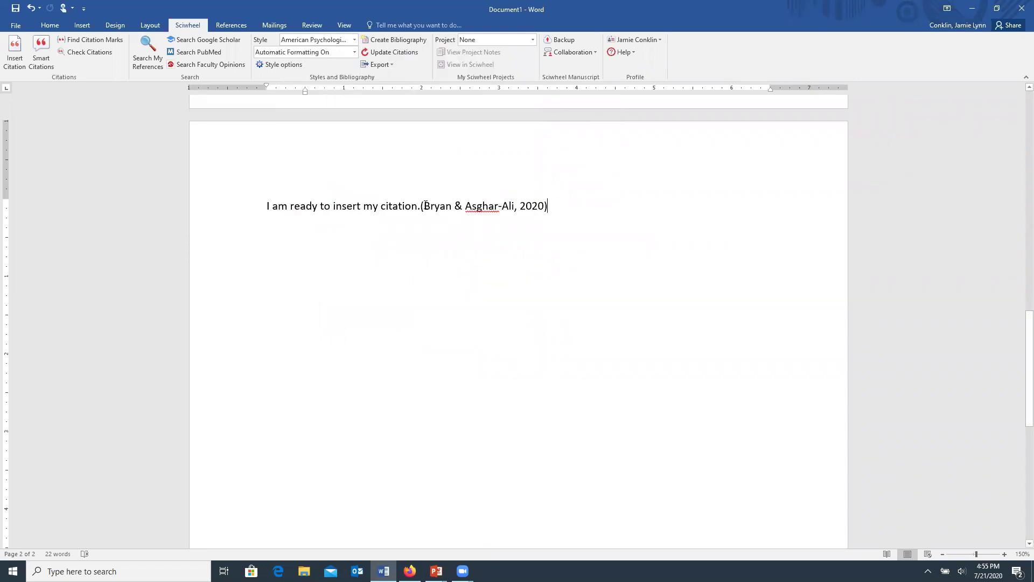
Step: Insert an APA bibliography at the end of the document and scroll down to review the Bryan and McLeod entries
left_click(386, 44)
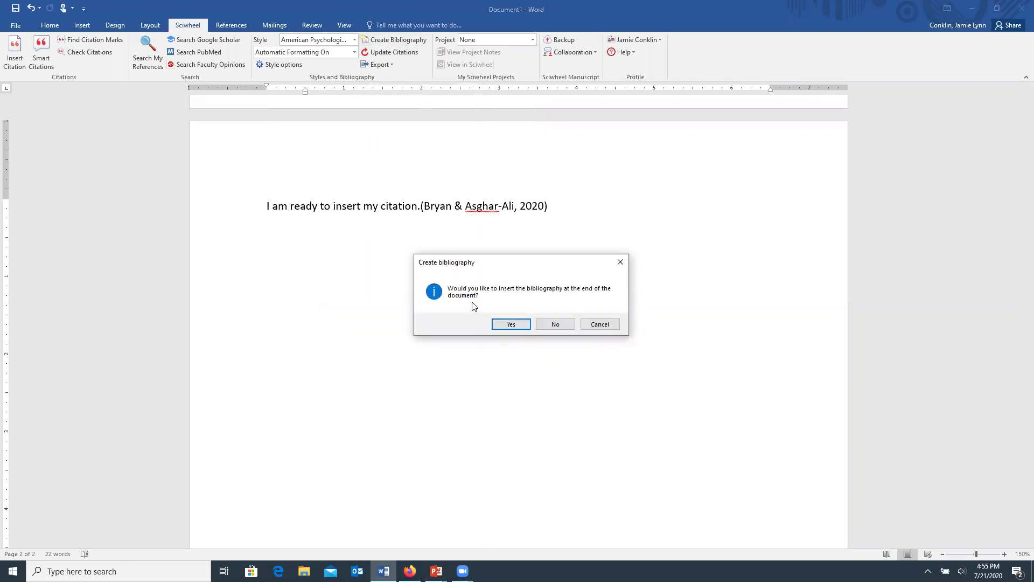
left_click(511, 325)
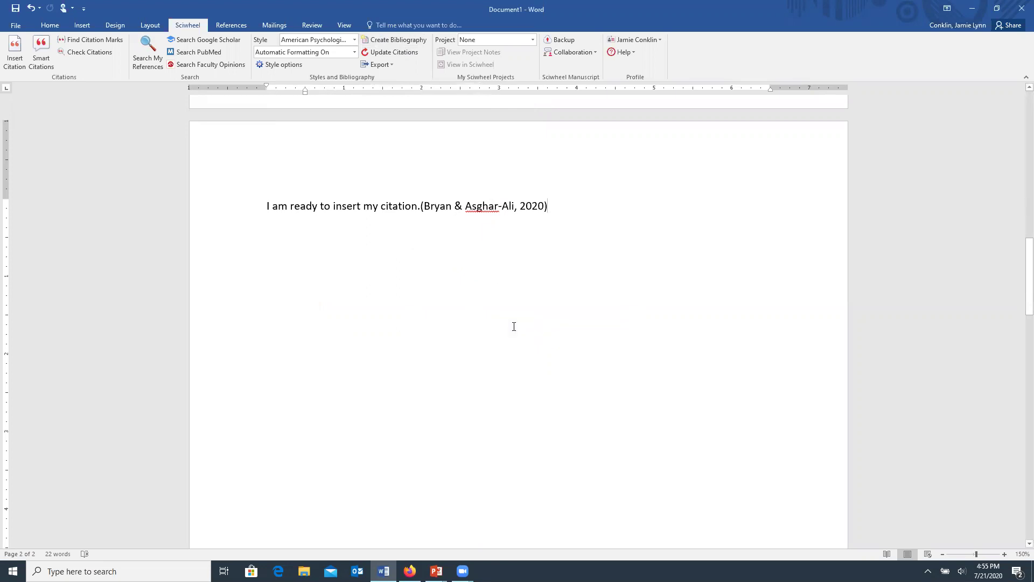
scroll(514, 326, "down", 12)
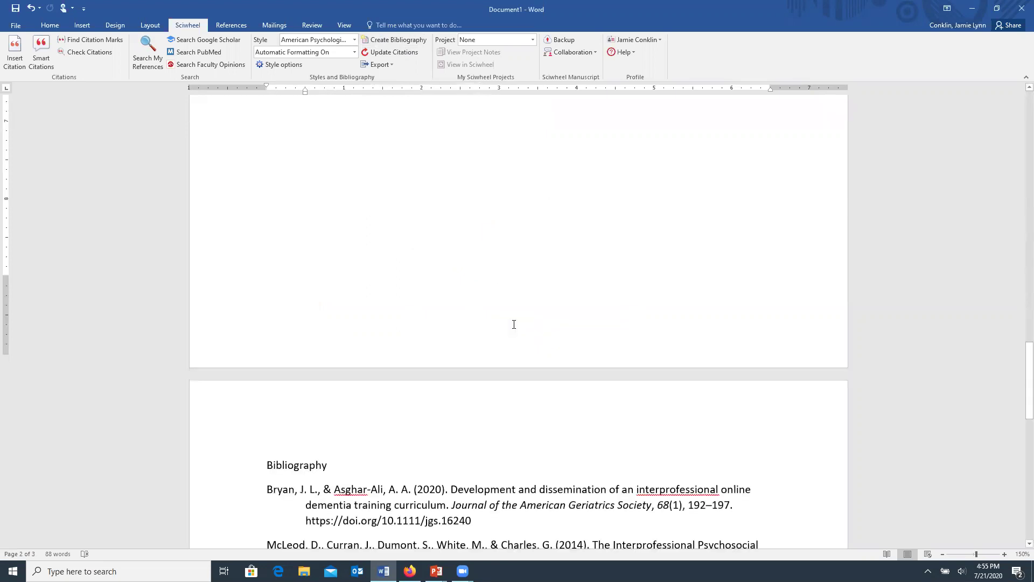
scroll(513, 324, "down", 3)
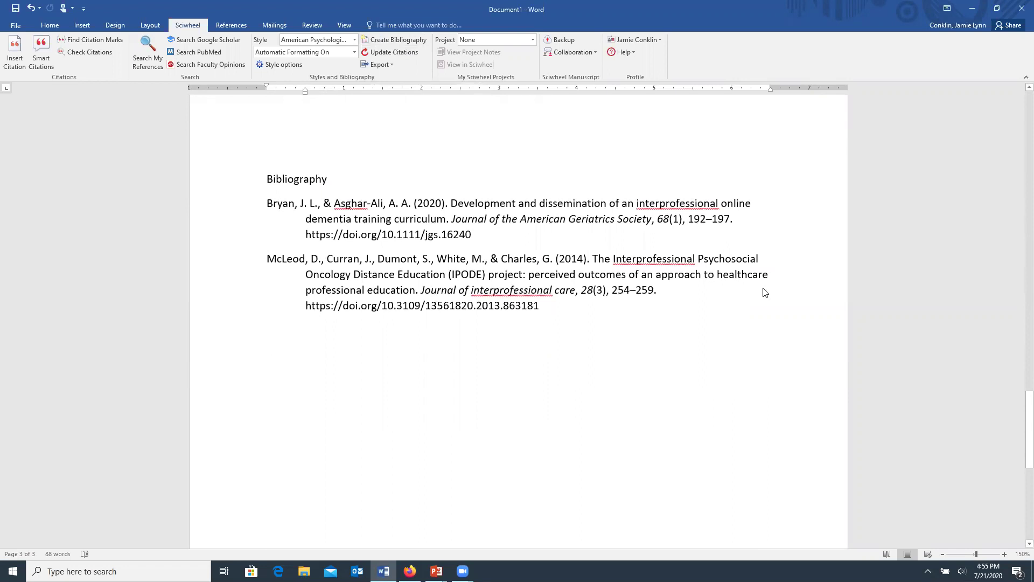
left_click_drag(1029, 428, 989, 414)
scroll(521, 369, "down", 1)
scroll(522, 369, "down", 1)
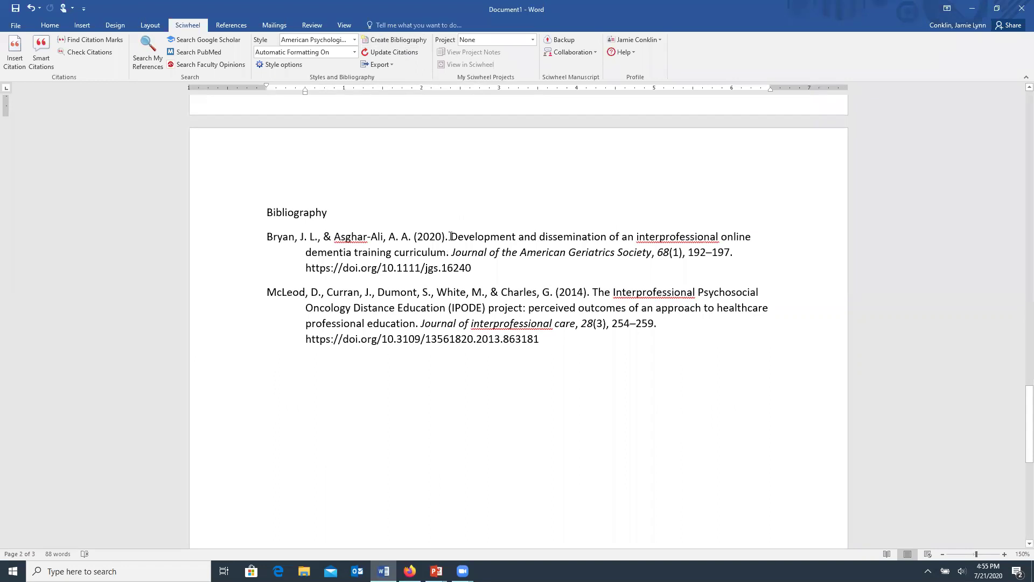
left_click_drag(450, 236, 448, 248)
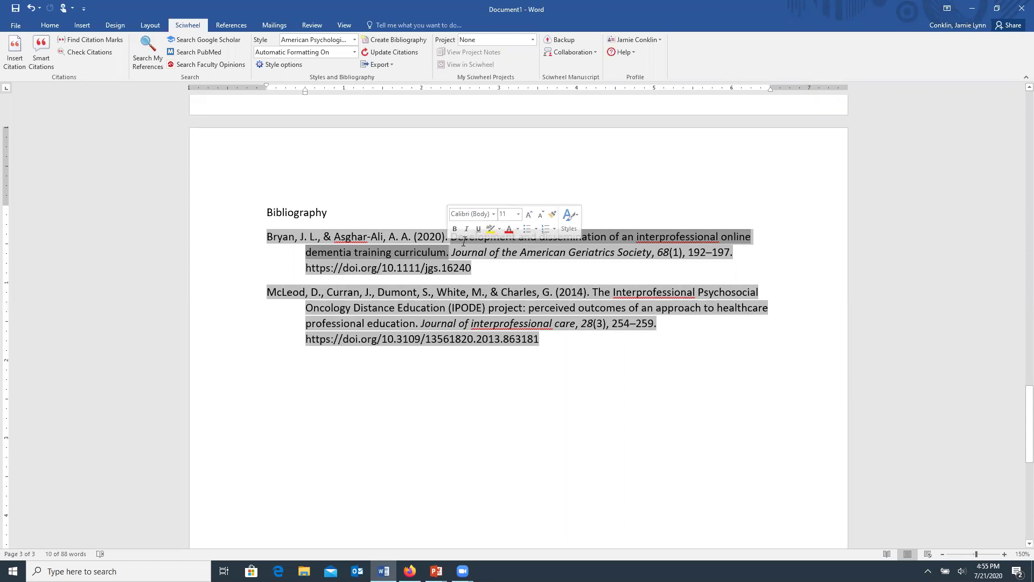
left_click(605, 238)
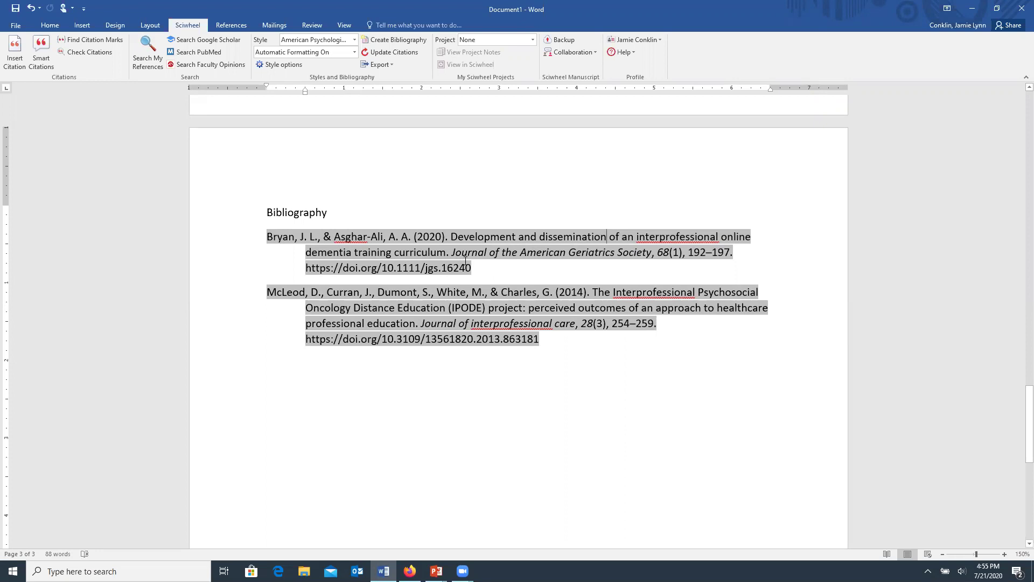
Step: Open the school nurses pilot study reference in Sciwheel and start editing its details
key("alt+Tab")
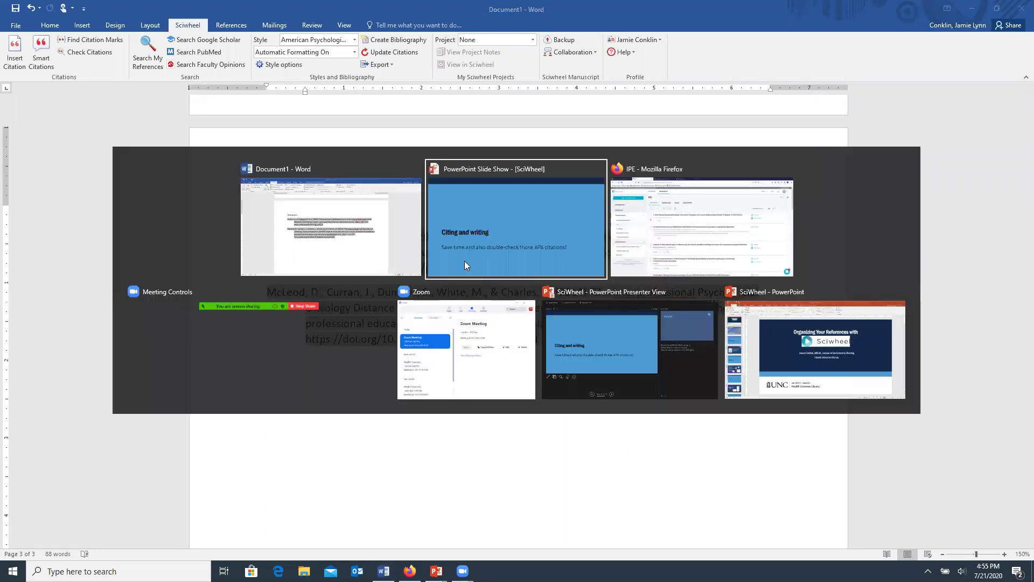
key("alt+Tab")
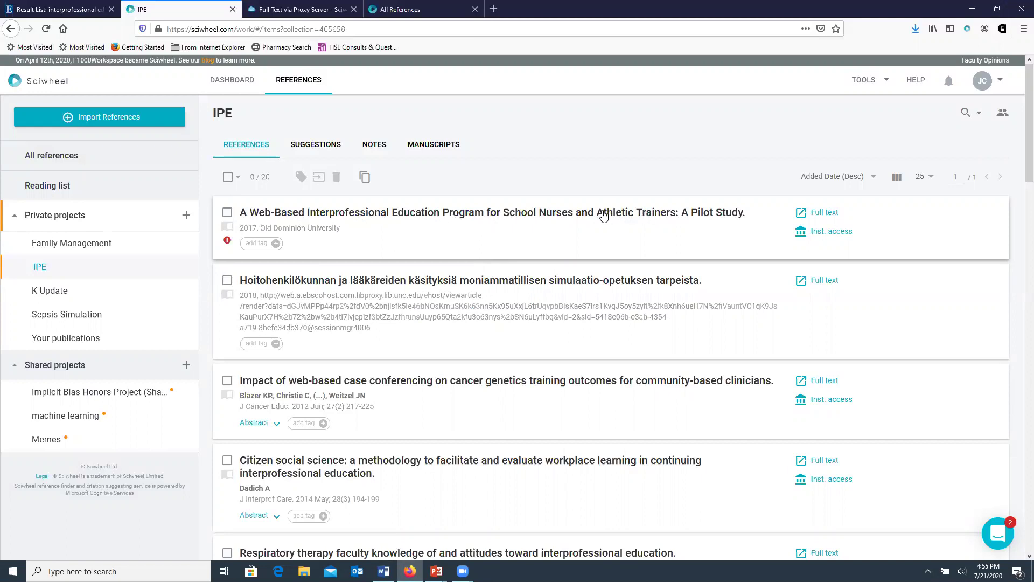
left_click(603, 216)
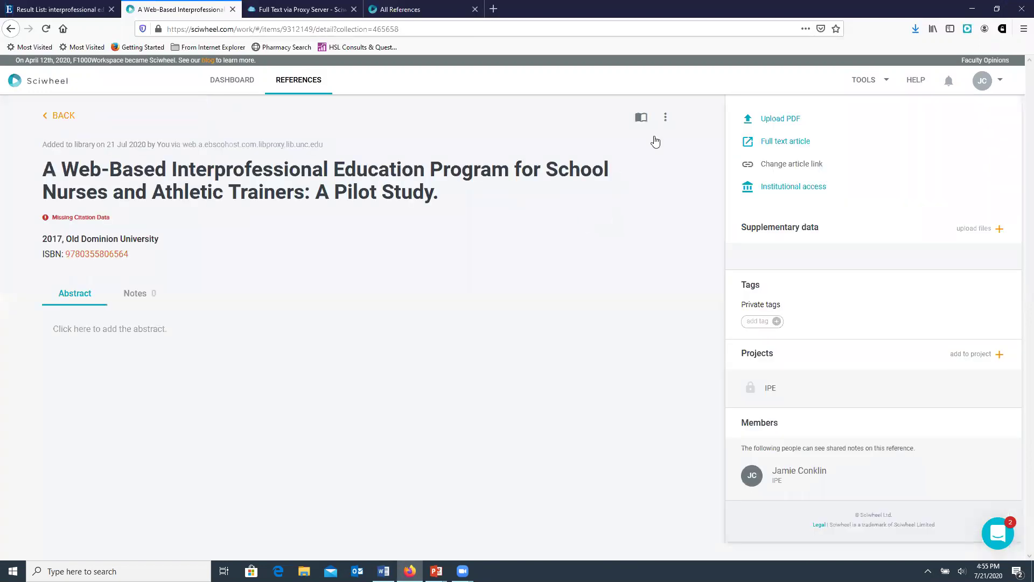
left_click(666, 119)
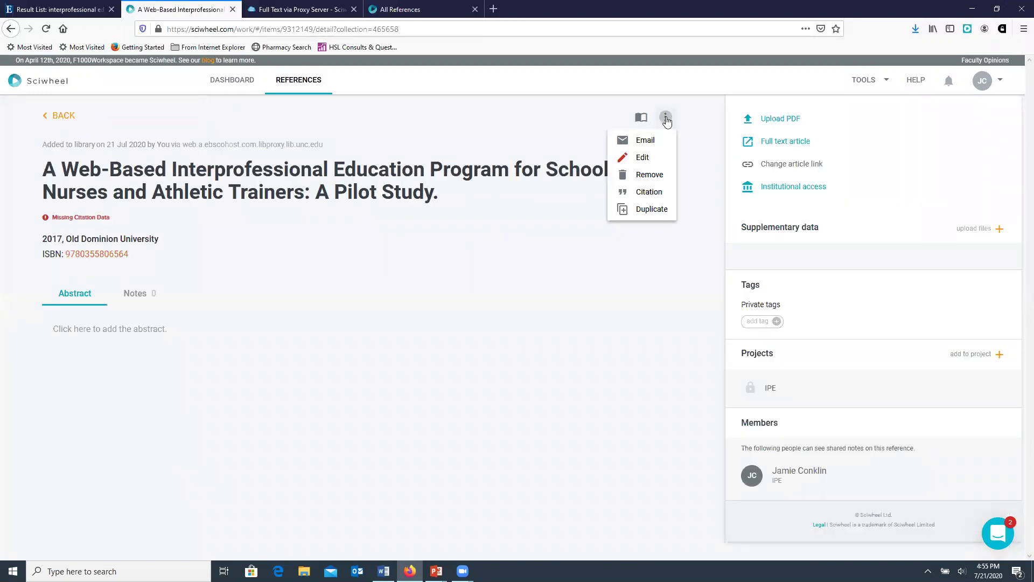
left_click(644, 159)
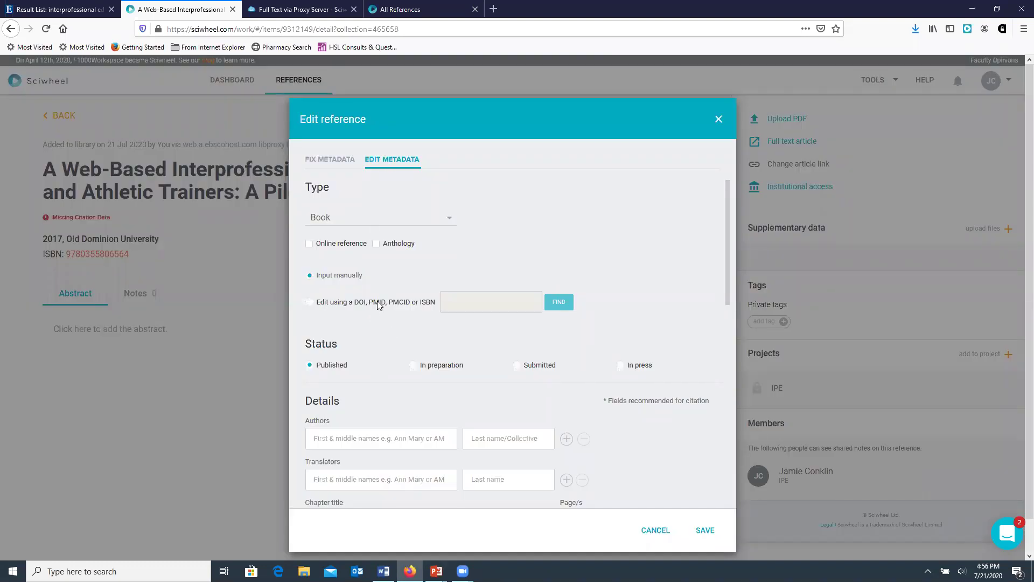
Step: Lowercase 'Web-Based' to 'web-based' in the book title and save despite the missing-editors warning
scroll(380, 323, "down", 5)
scroll(381, 306, "down", 3)
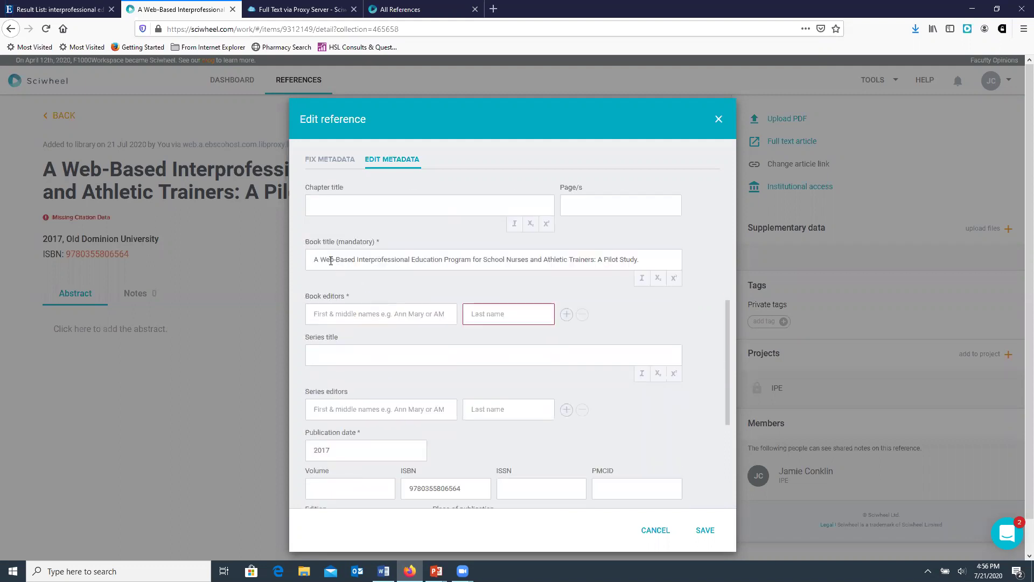
left_click(330, 261)
key("BackSpace")
type("w")
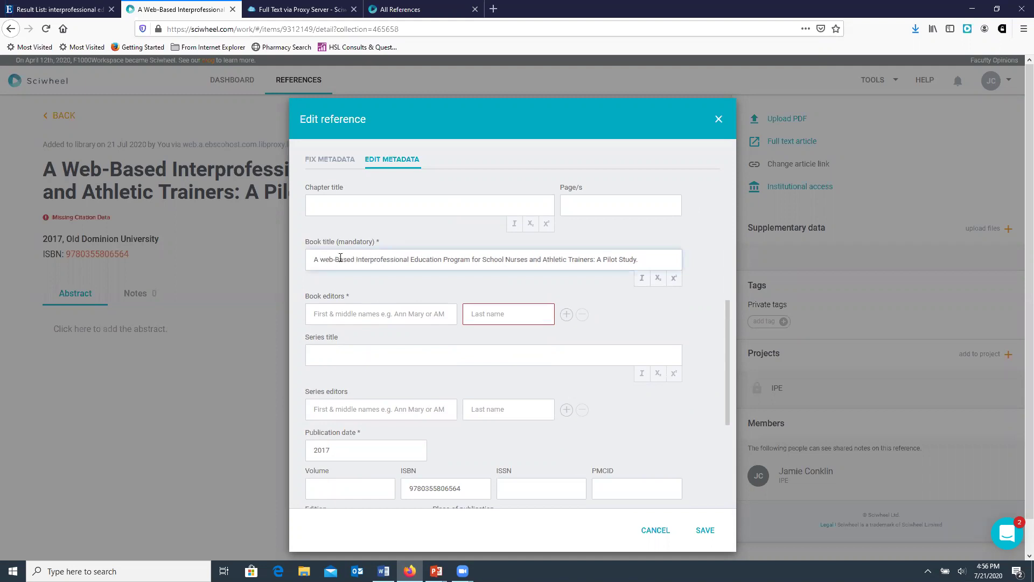
left_click(340, 259)
key("BackSpace")
type("b")
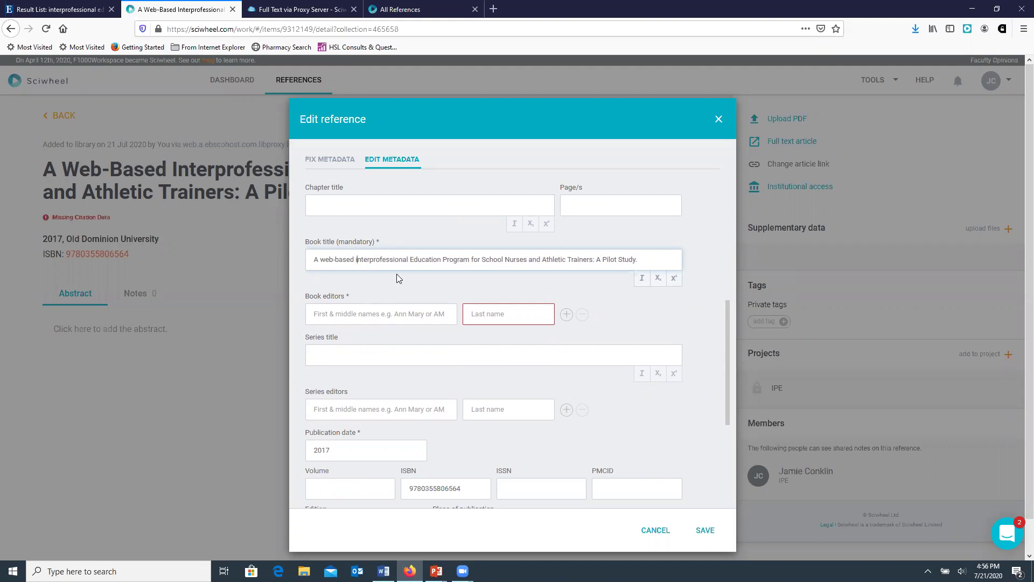
scroll(505, 337, "down", 2)
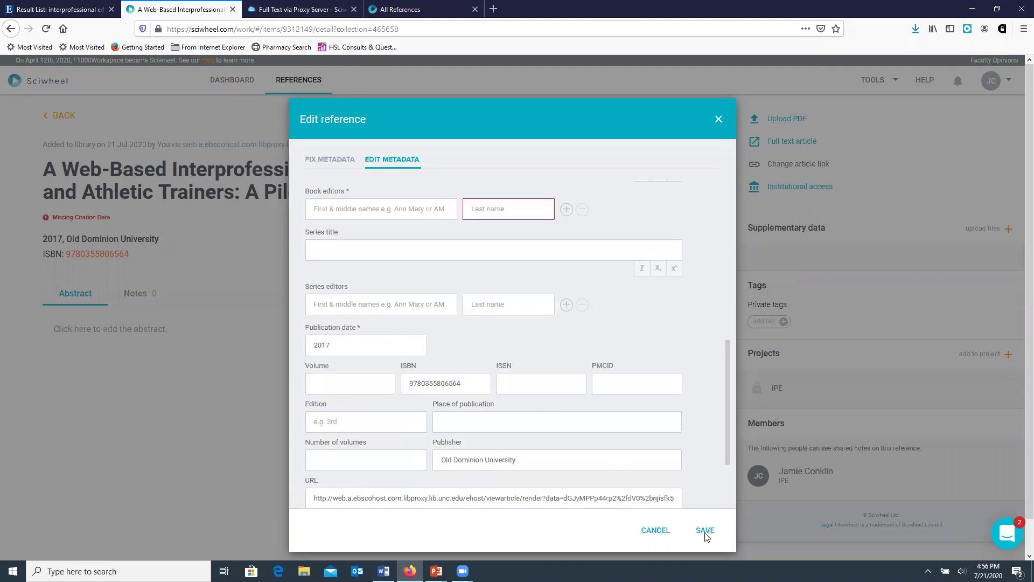
key("Return")
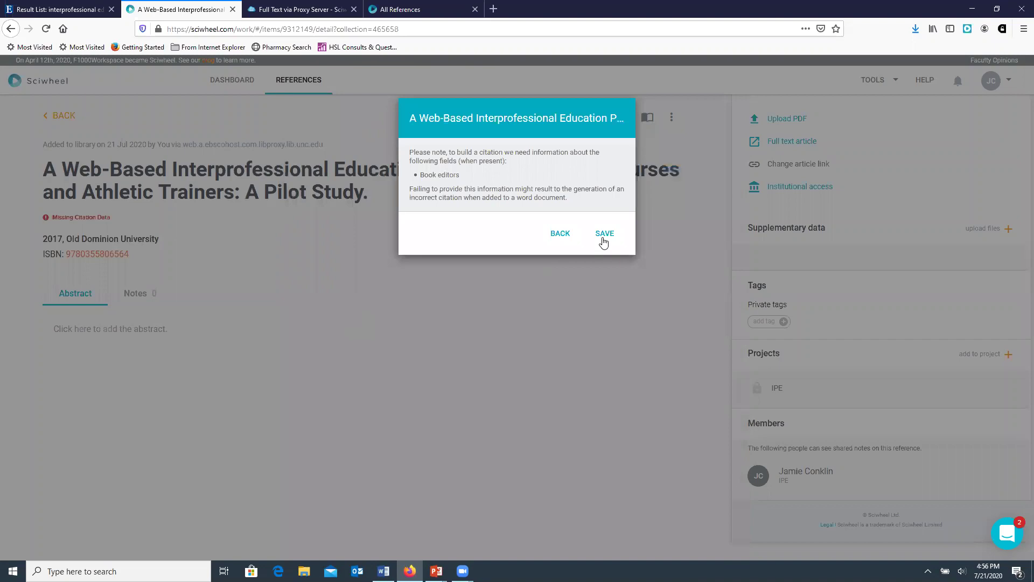
left_click(603, 235)
Step: Compare the Word document with the corrected reference, then return to the PowerPoint slide show
key("alt+Tab")
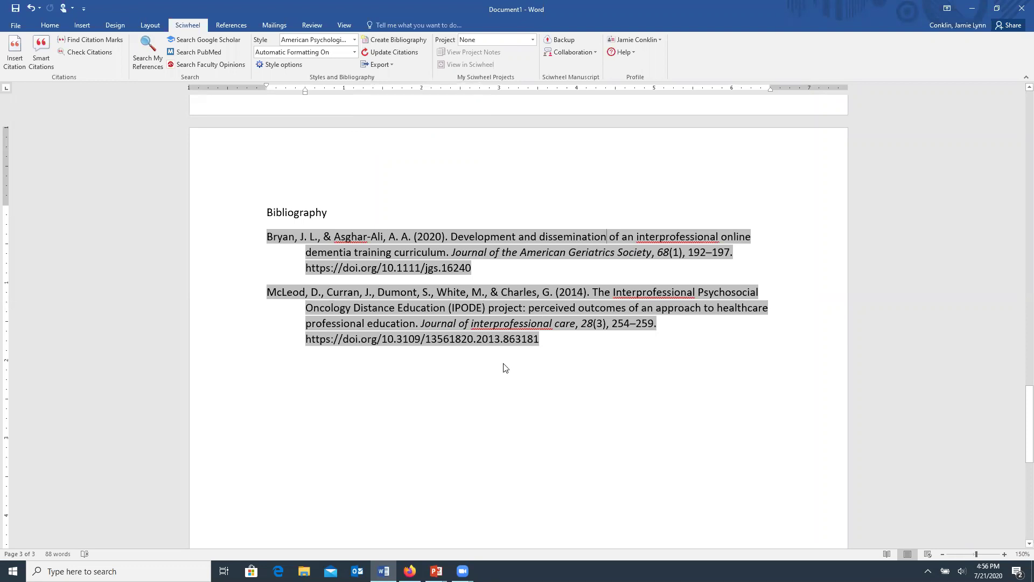
key("alt+Tab")
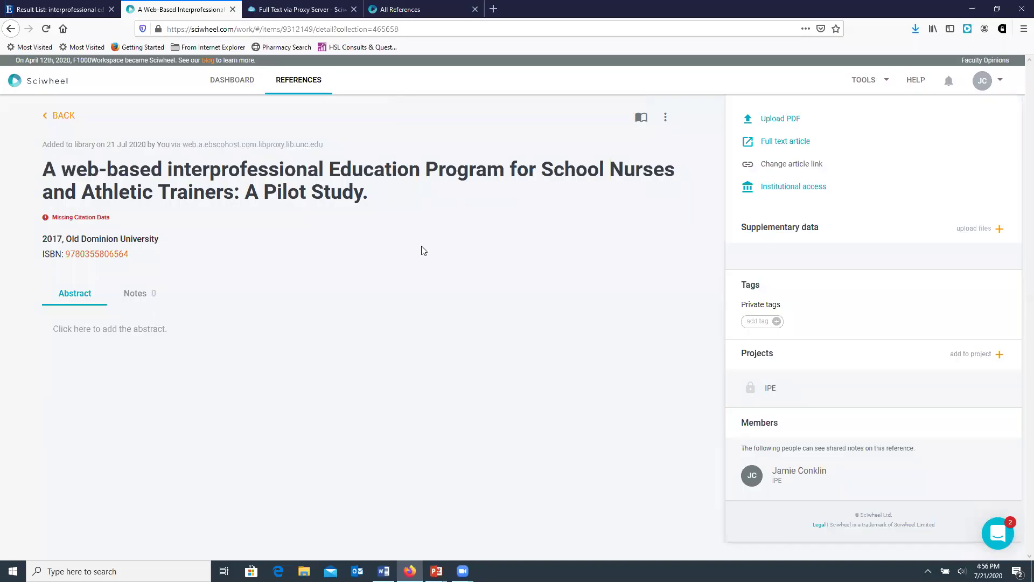
key("alt+Tab")
key("alt+Tab")
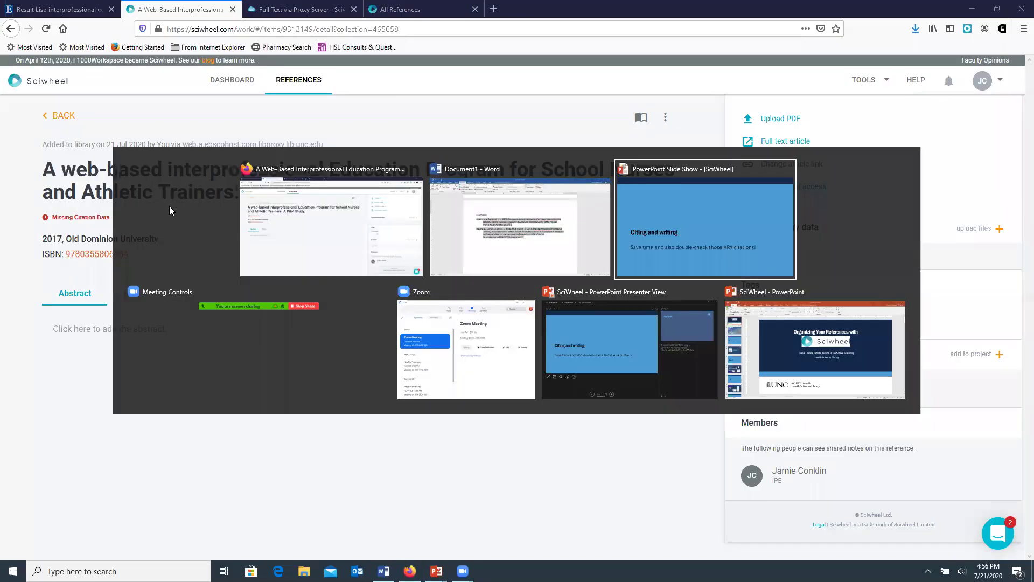